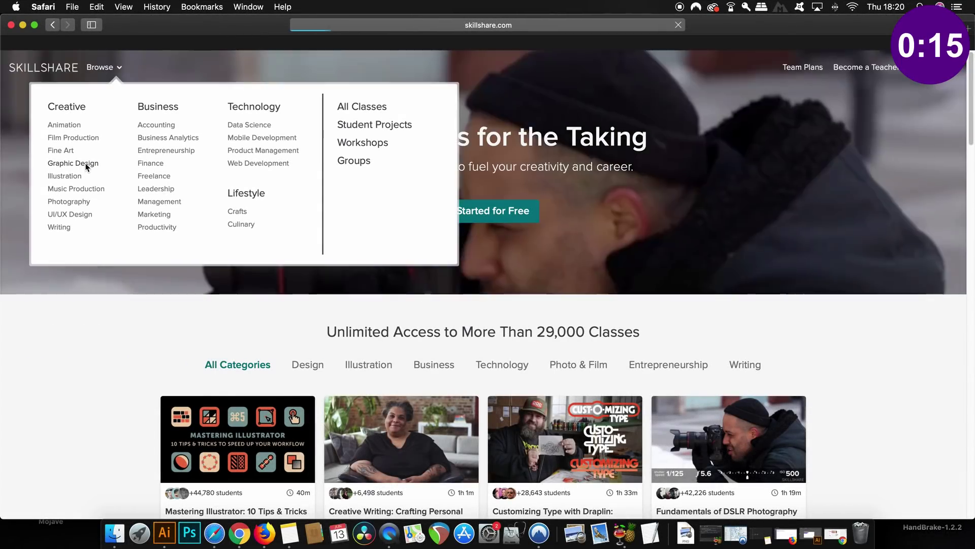
- Open Skillshare's Graphic Design category under Creative and browse its featured and trending classes
click(73, 163)
scroll(485, 177, down, 5)
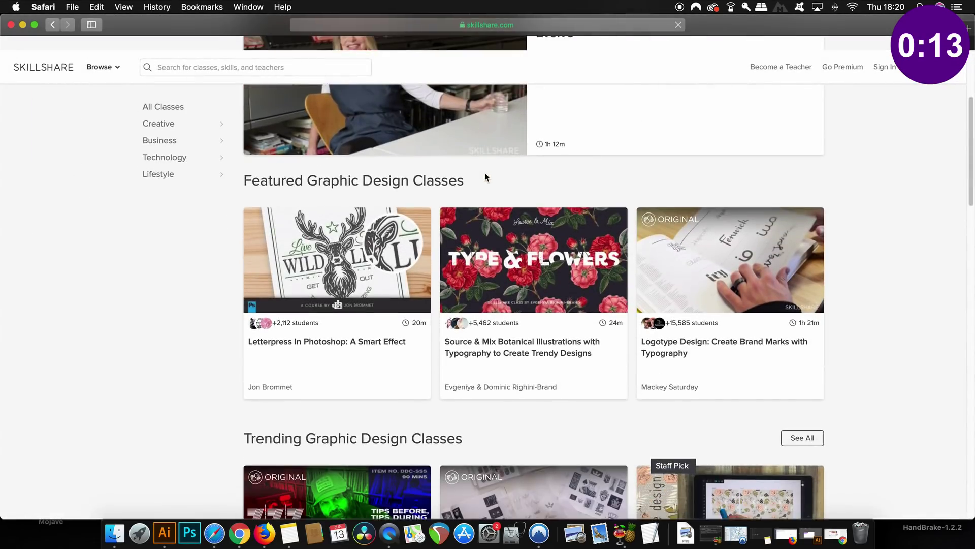
scroll(534, 229, down, 3)
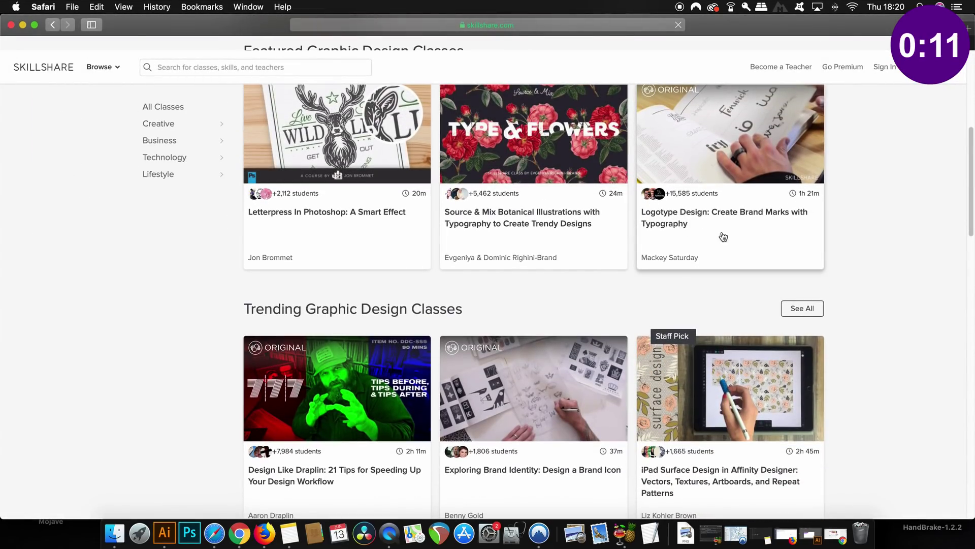
scroll(726, 234, up, 1)
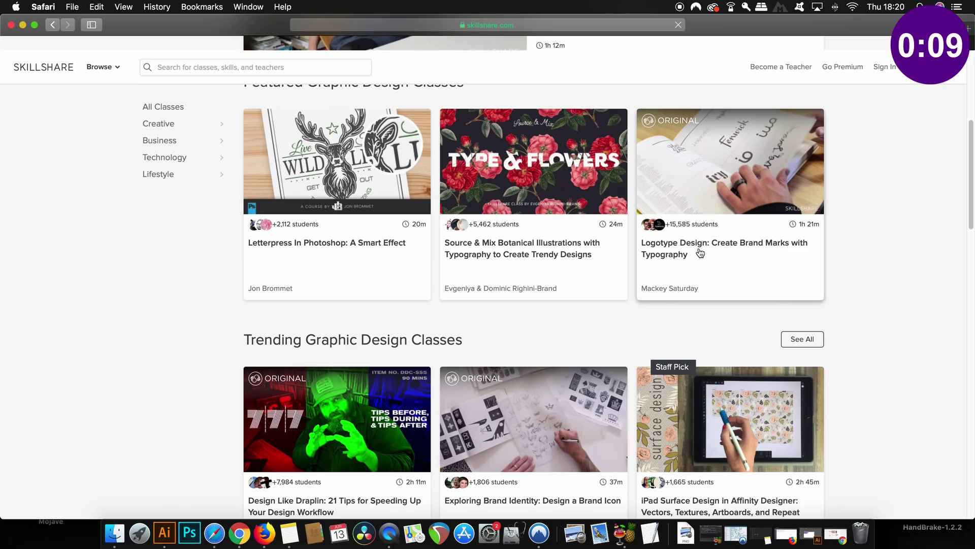
scroll(699, 253, down, 2)
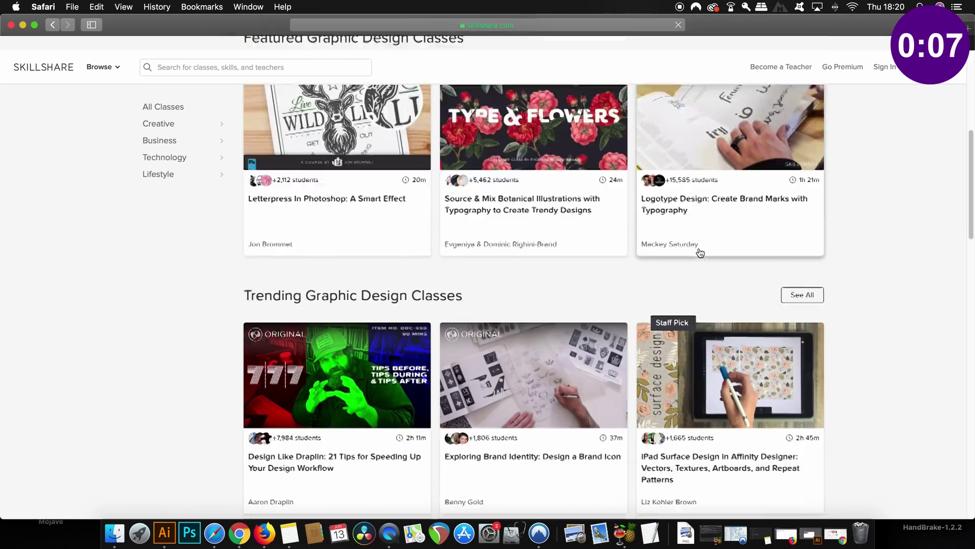
scroll(700, 253, down, 2)
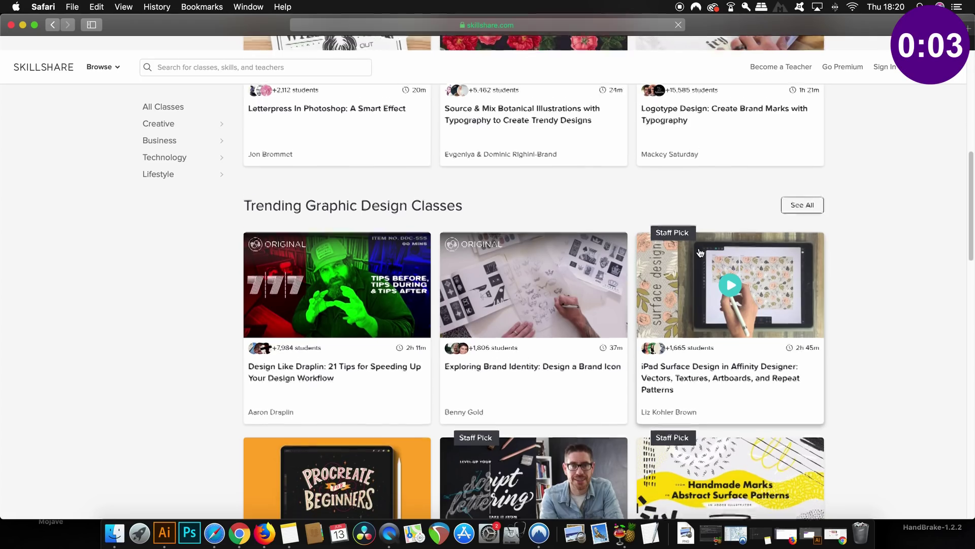
scroll(700, 254, down, 2)
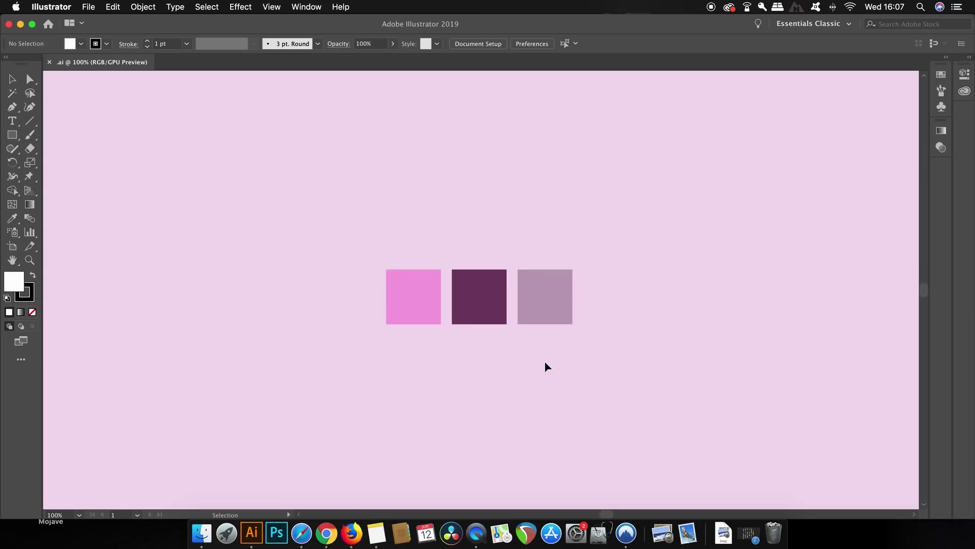
click(492, 306)
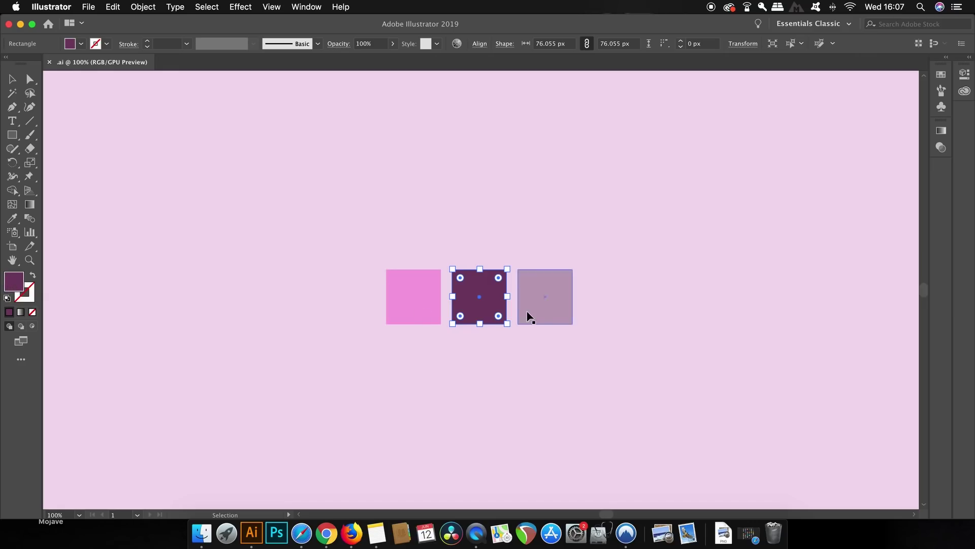
double_click(17, 286)
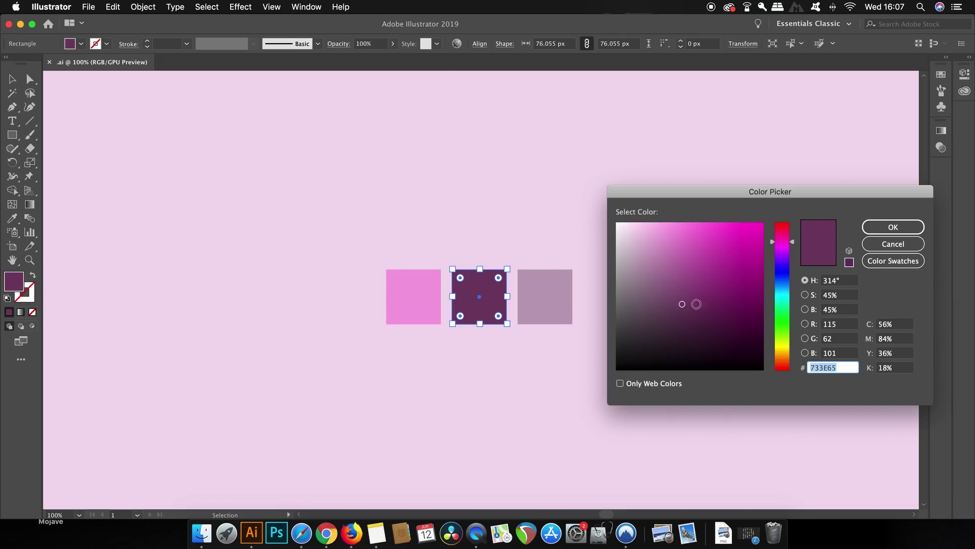
mouse_move(709, 279)
mouse_down()
mouse_move(748, 252)
mouse_move(790, 276)
mouse_up()
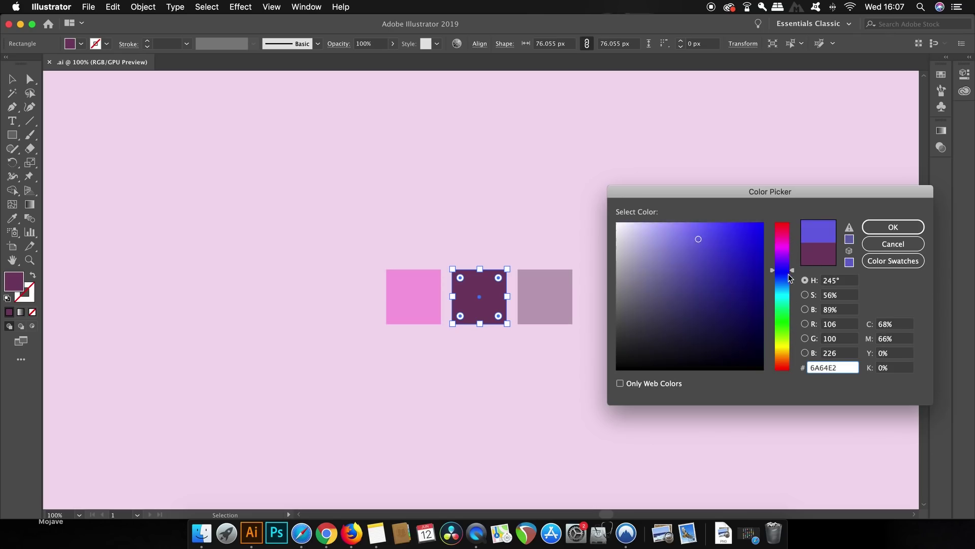
click(892, 244)
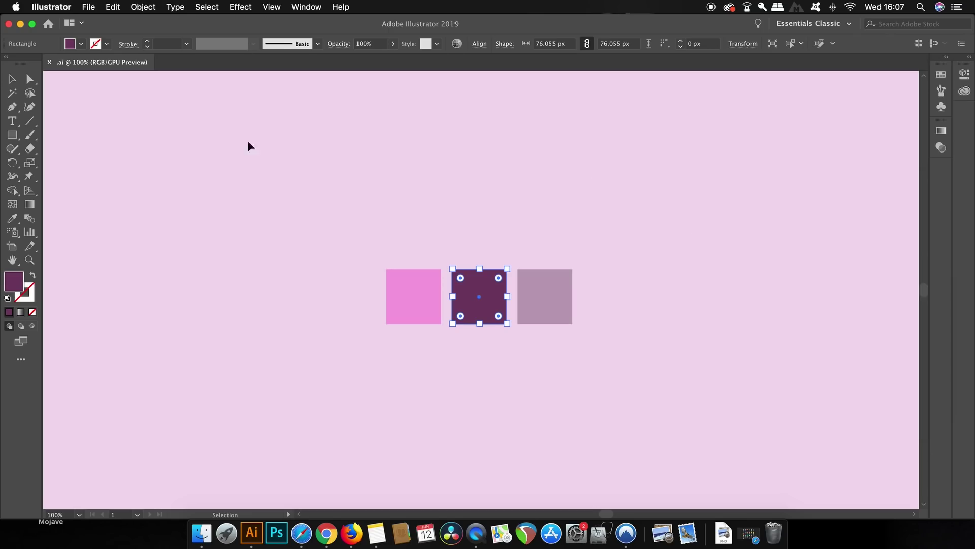
- Shift the middle square's fill to mauve 936A8A using the control-bar RGB sliders
click(81, 43)
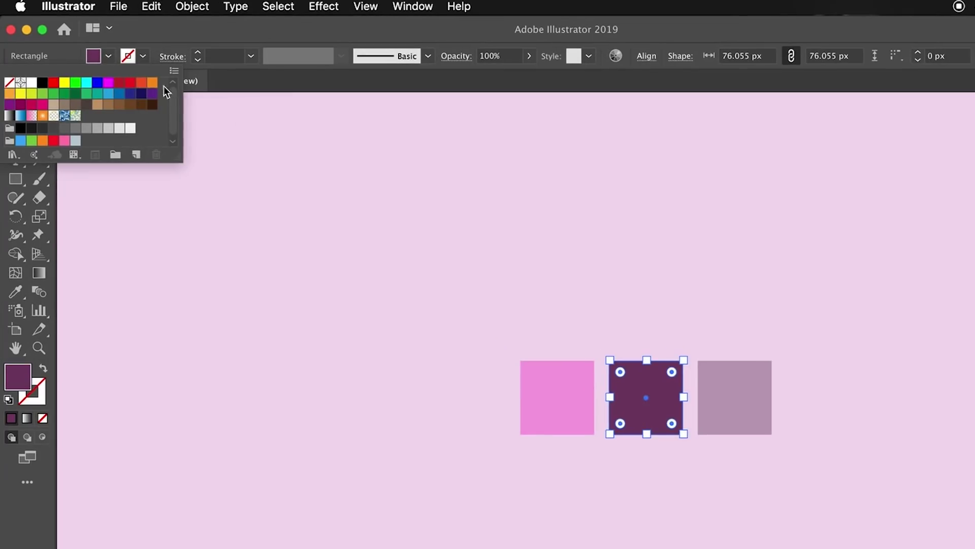
click(209, 157)
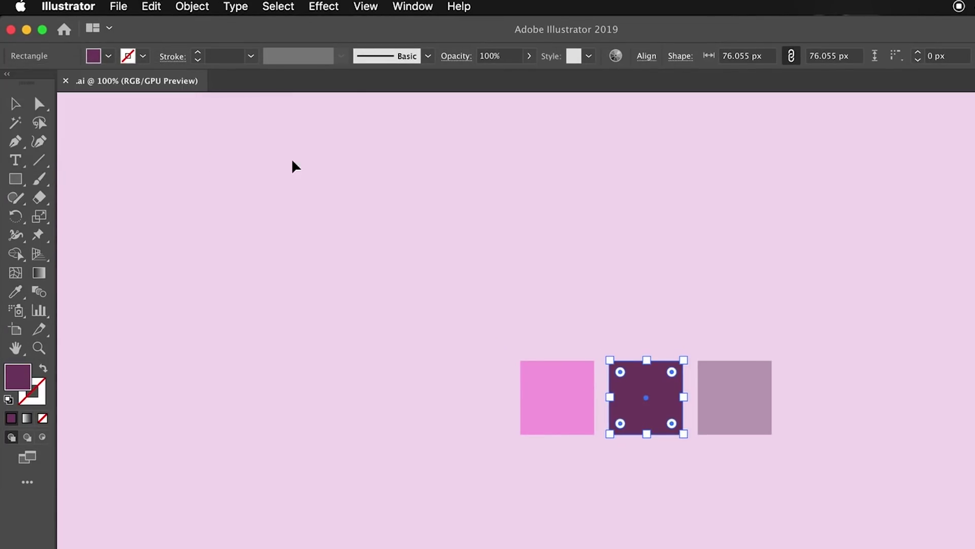
shift+click(108, 57)
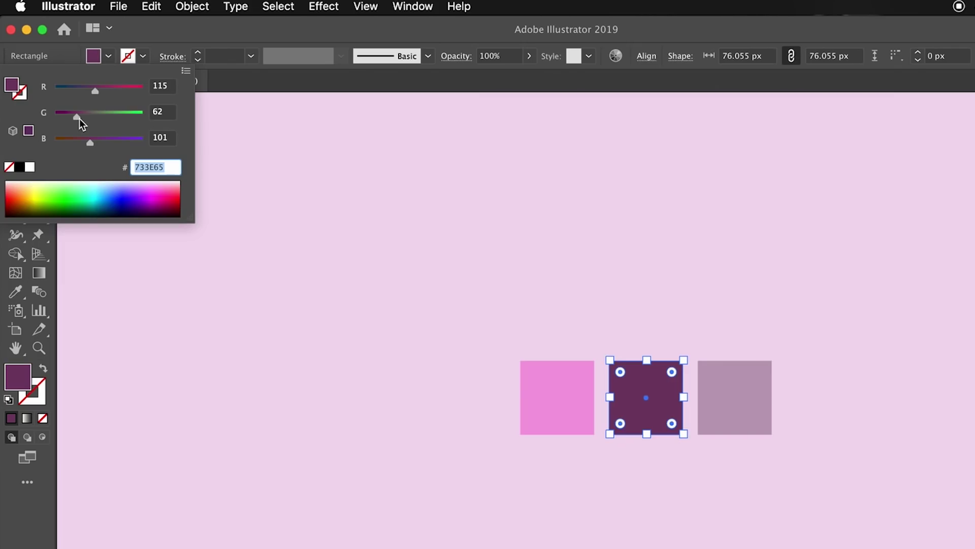
mouse_move(77, 115)
mouse_down()
mouse_move(117, 114)
mouse_move(66, 115)
mouse_move(128, 114)
mouse_move(92, 115)
mouse_up()
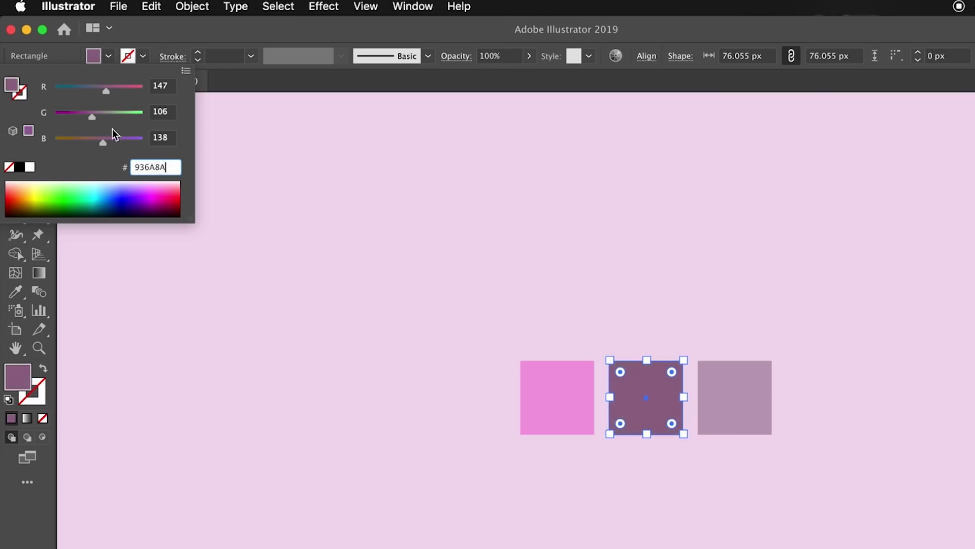
click(149, 166)
click(317, 199)
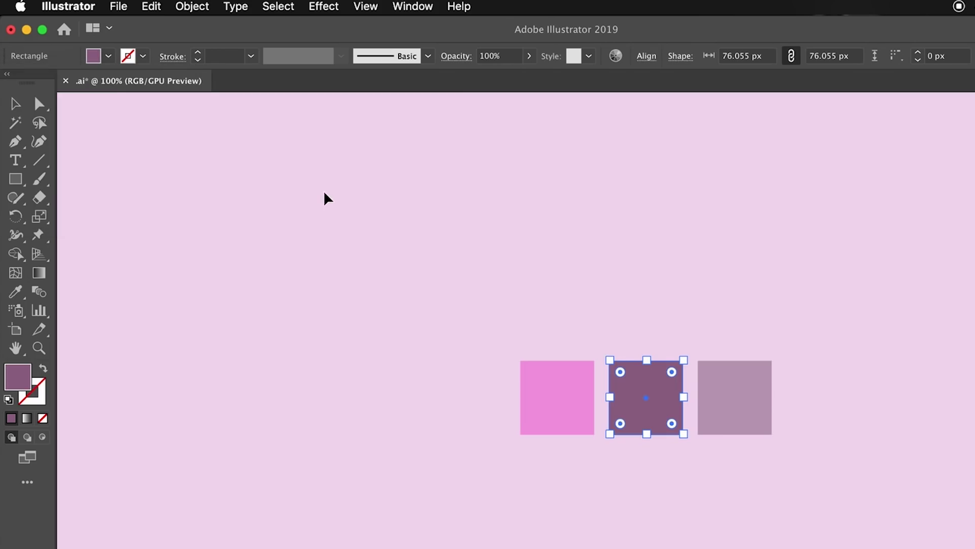
- Give the light grey left square purple C51AE8, which renders as dark grey
click(439, 204)
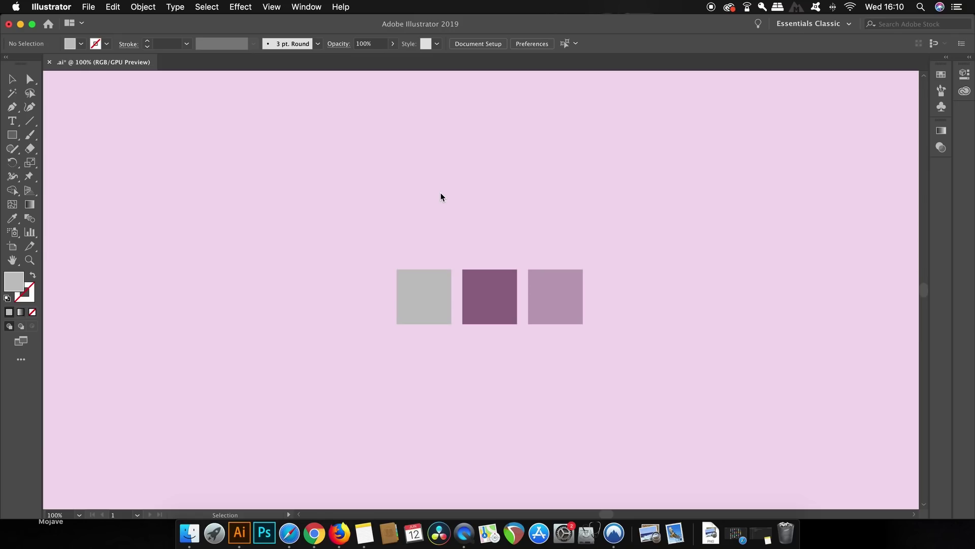
click(435, 293)
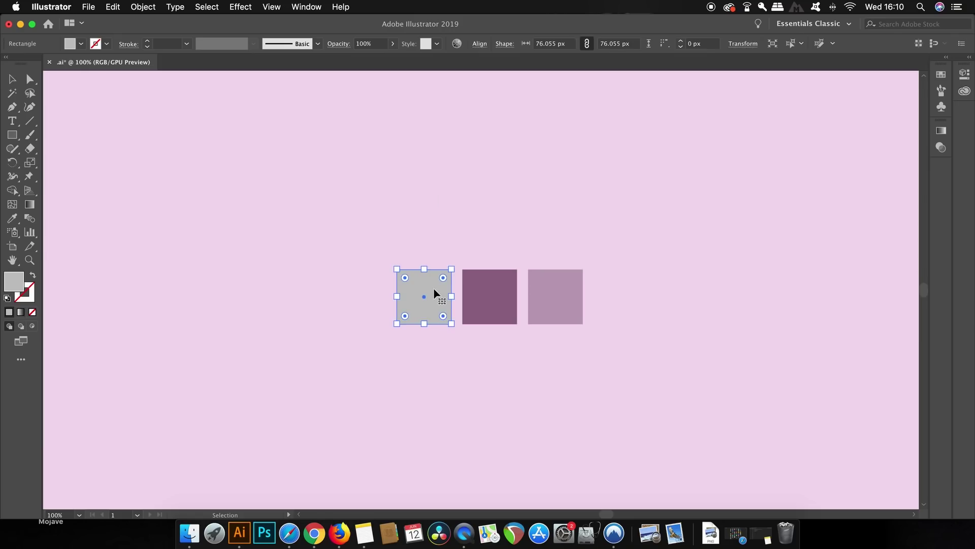
double_click(15, 282)
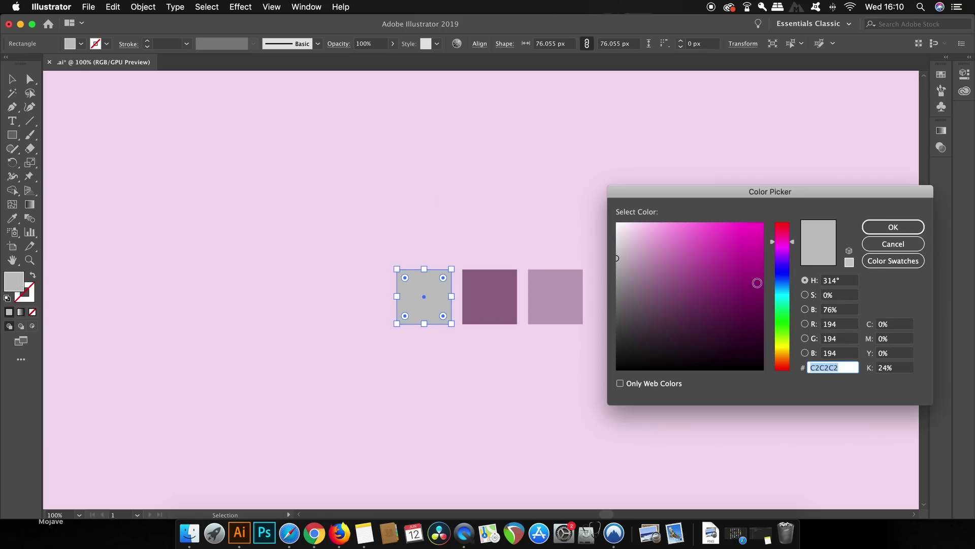
mouse_move(786, 244)
mouse_down()
mouse_move(786, 254)
mouse_move(748, 235)
mouse_up()
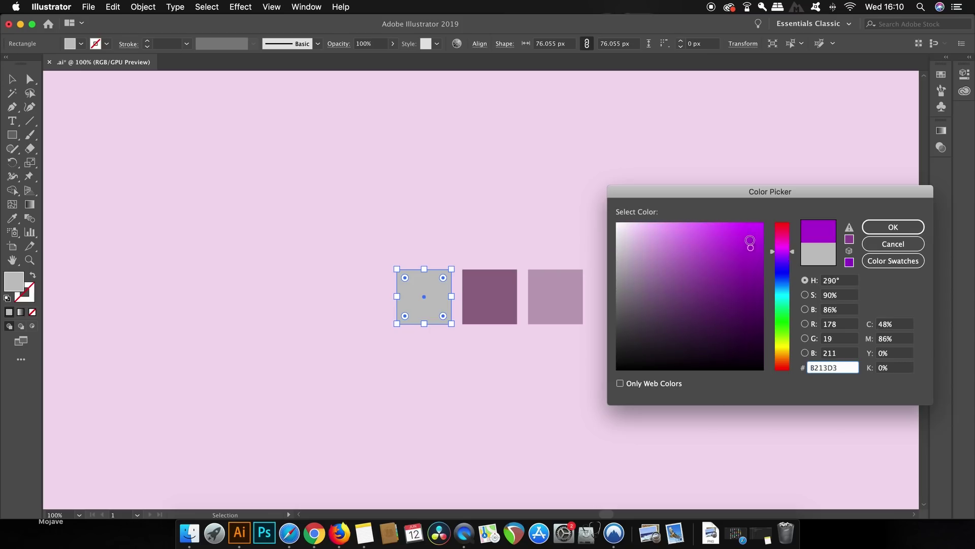
click(893, 227)
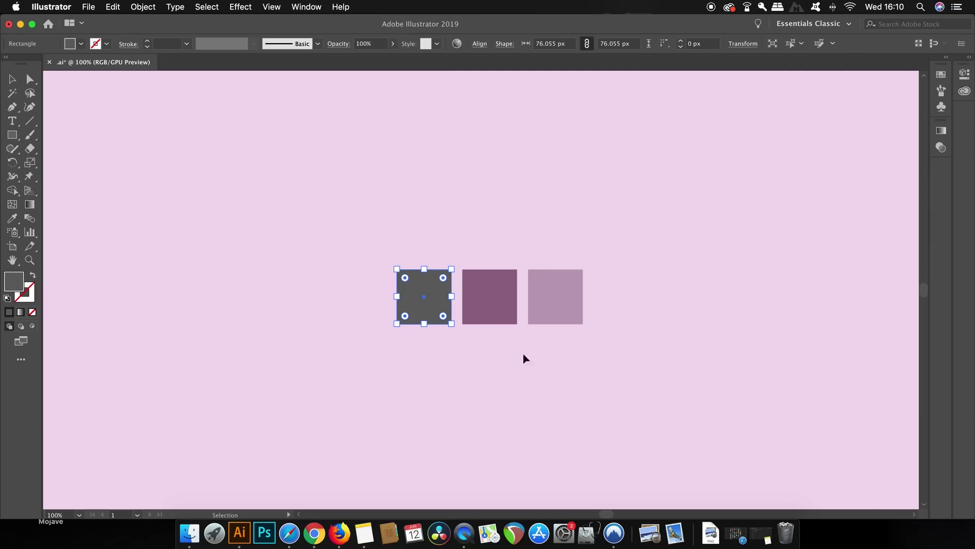
click(449, 362)
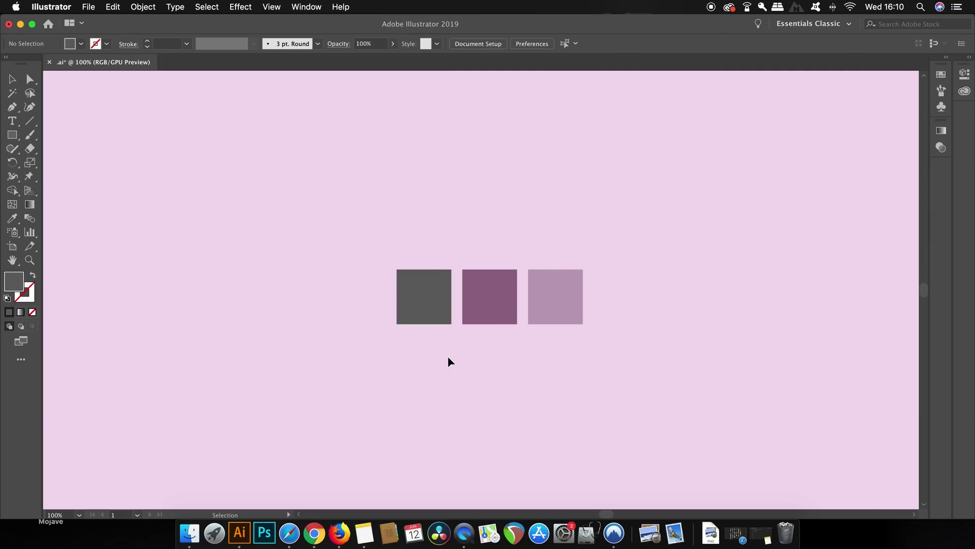
- Switch the left square's Color panel mode to RGB so it shows purple C51AE8
click(438, 312)
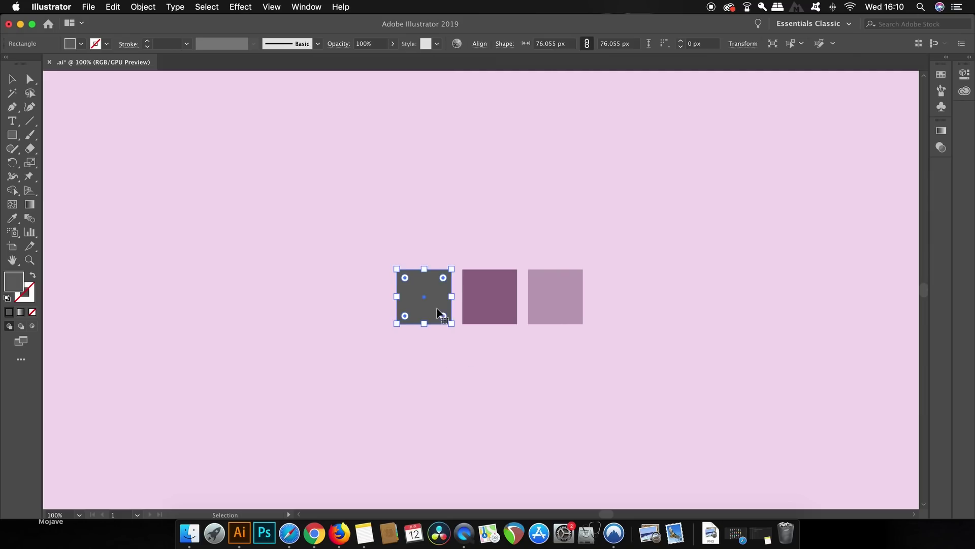
click(307, 8)
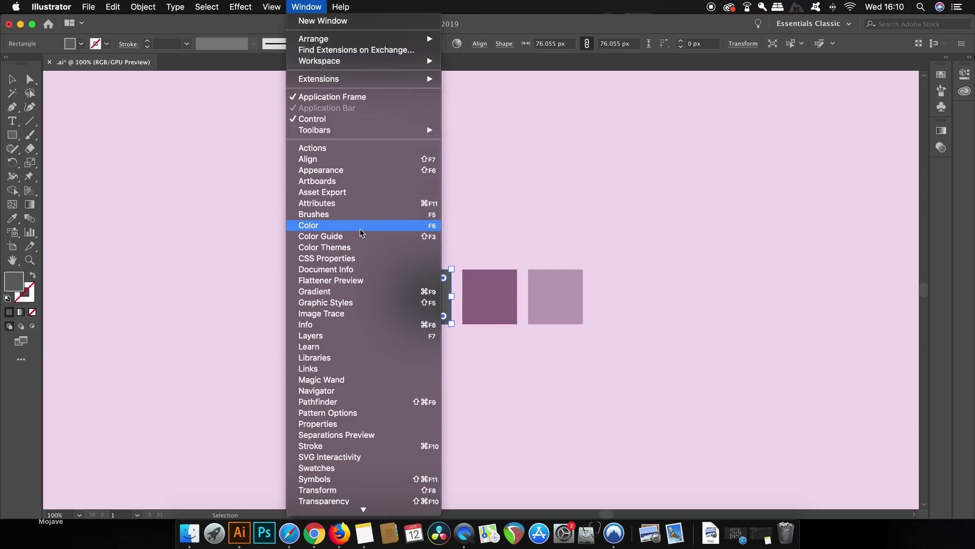
click(395, 225)
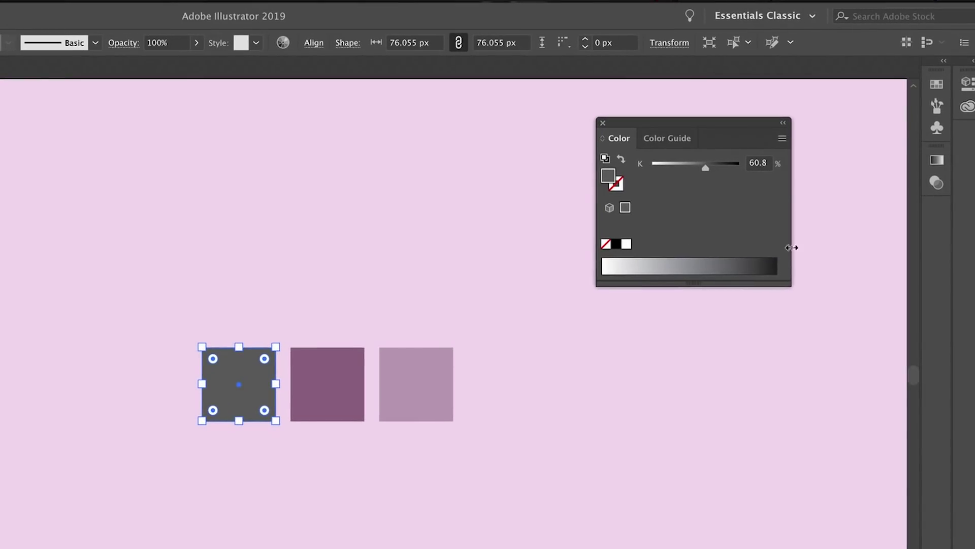
click(783, 139)
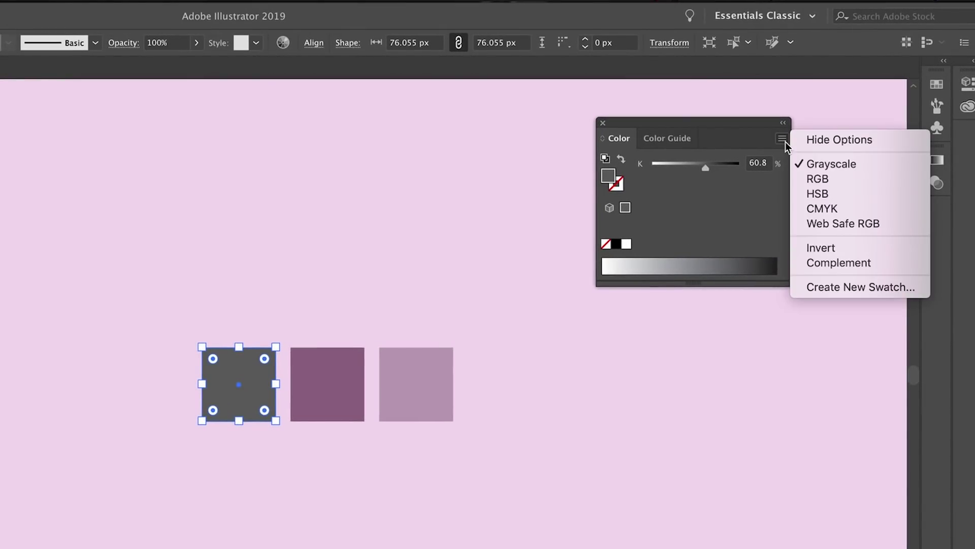
click(875, 182)
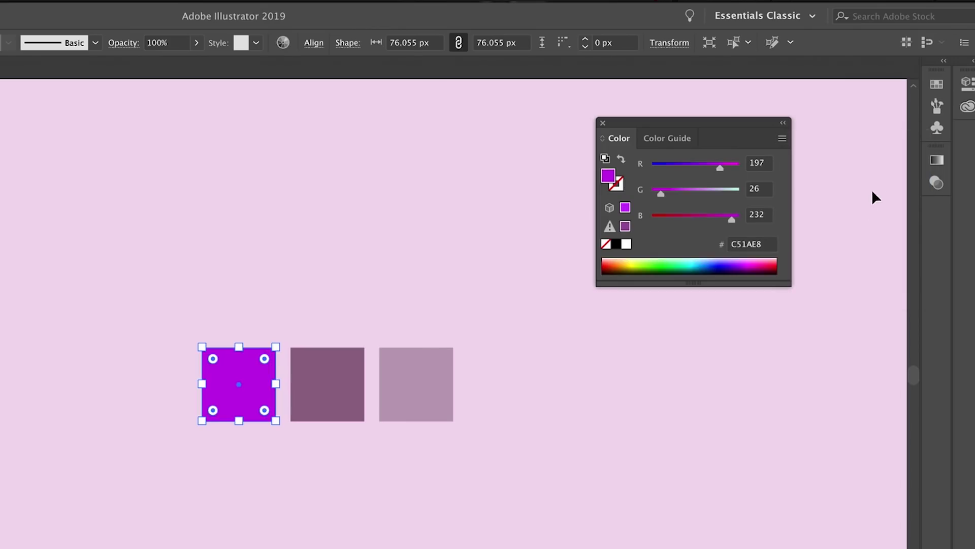
click(462, 285)
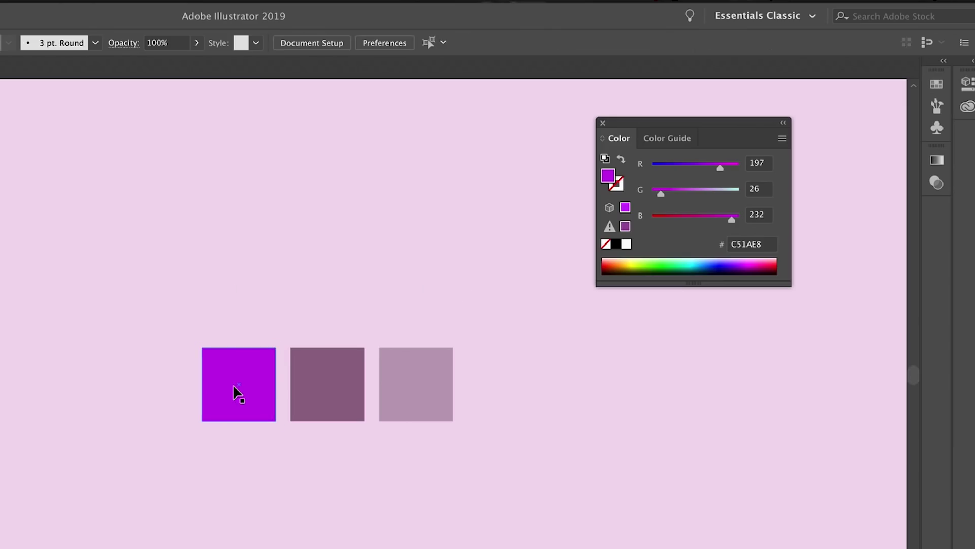
- Try Complement on the purple square, then undo it
click(232, 385)
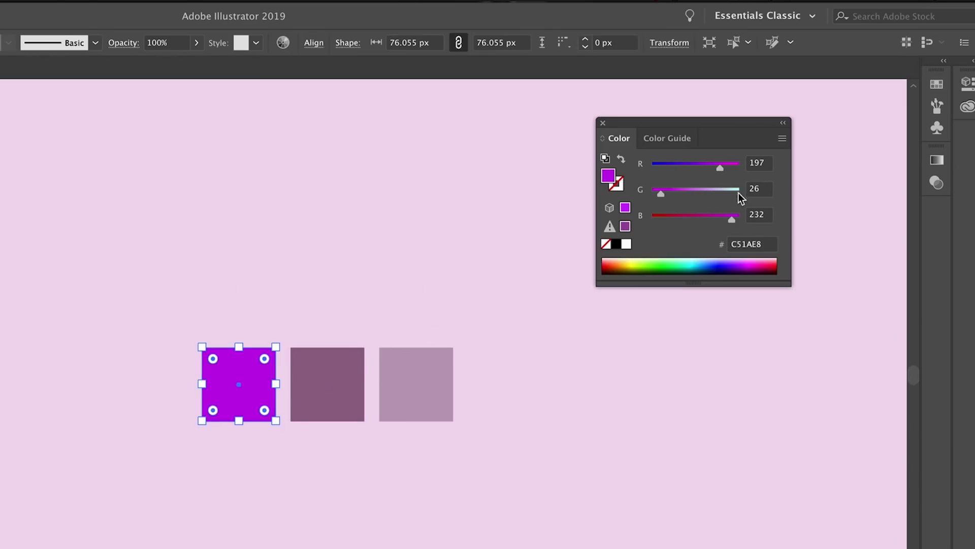
click(783, 142)
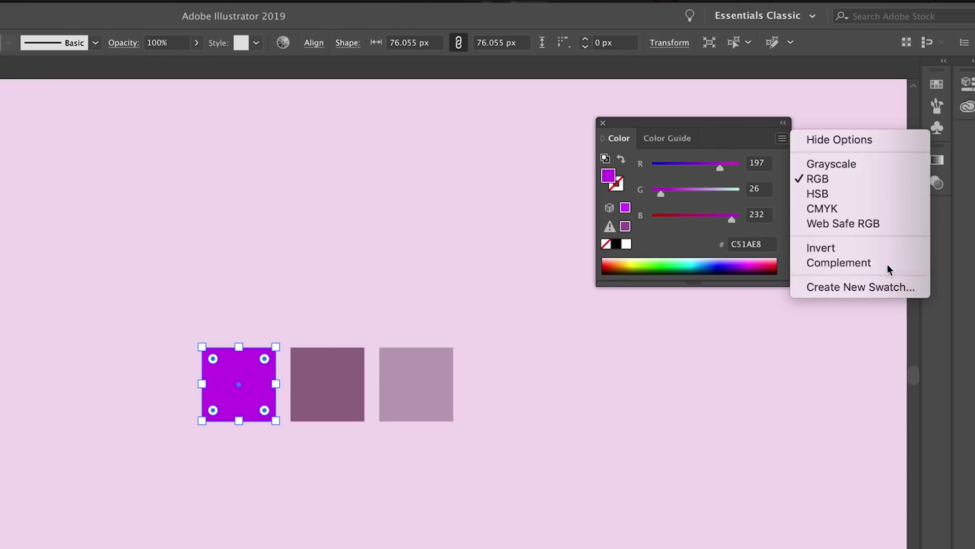
click(888, 267)
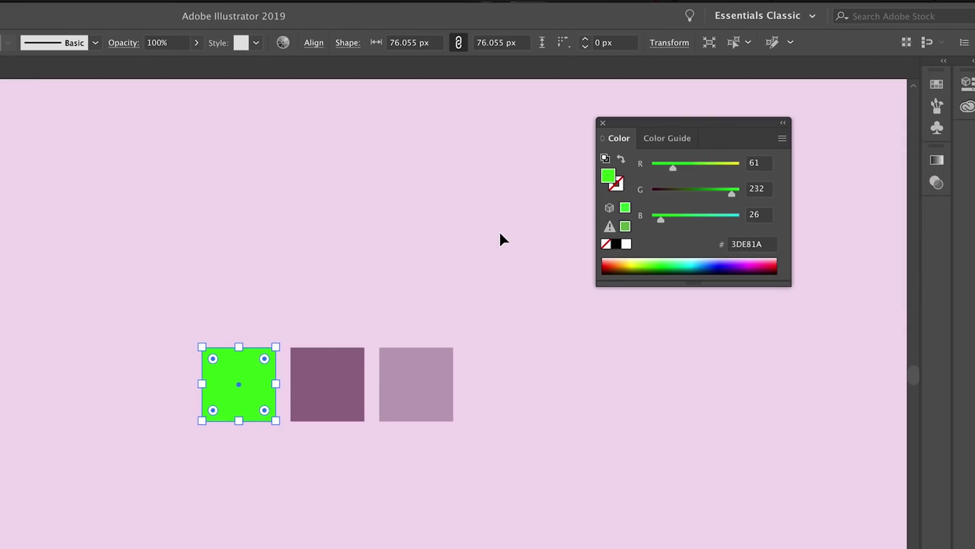
key(ctrl+z)
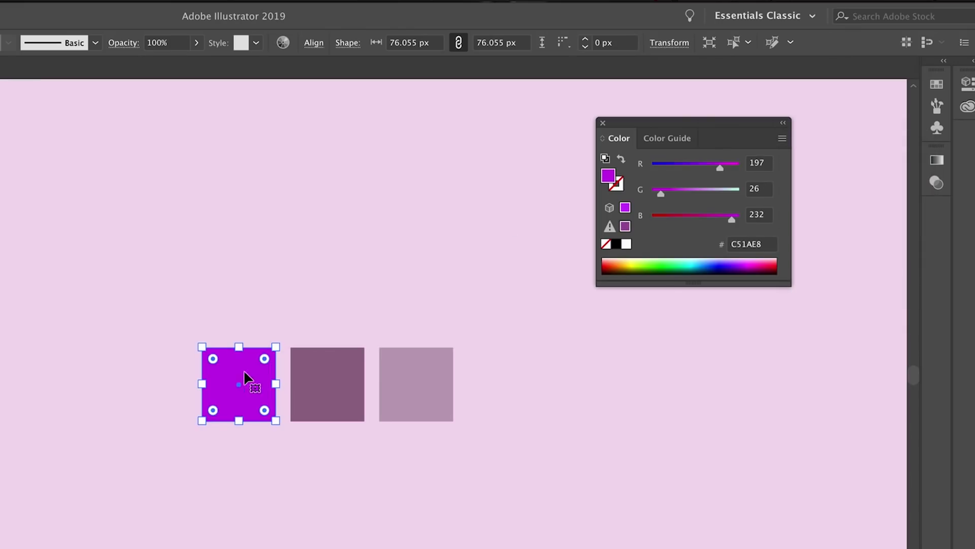
- Recolour the square light blue in the Color Picker
double_click(608, 176)
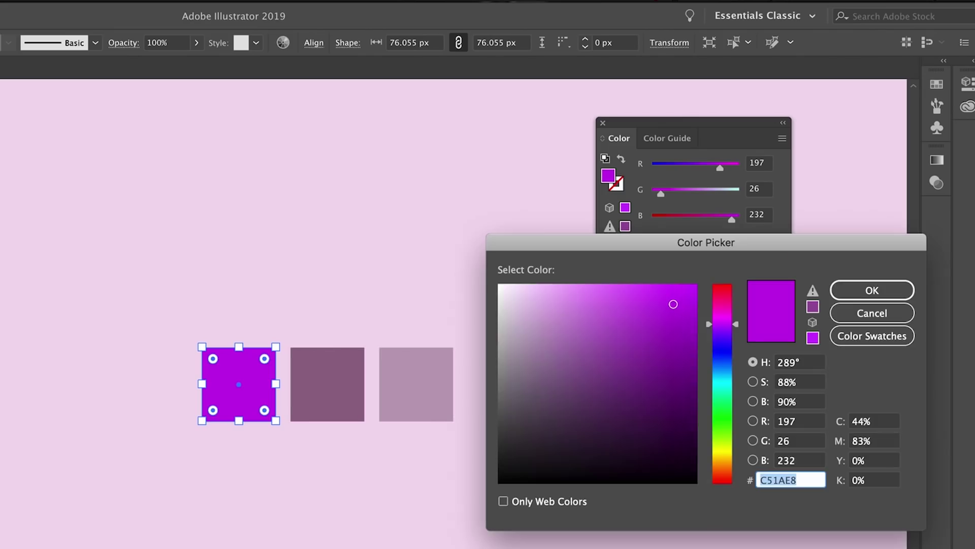
click(723, 368)
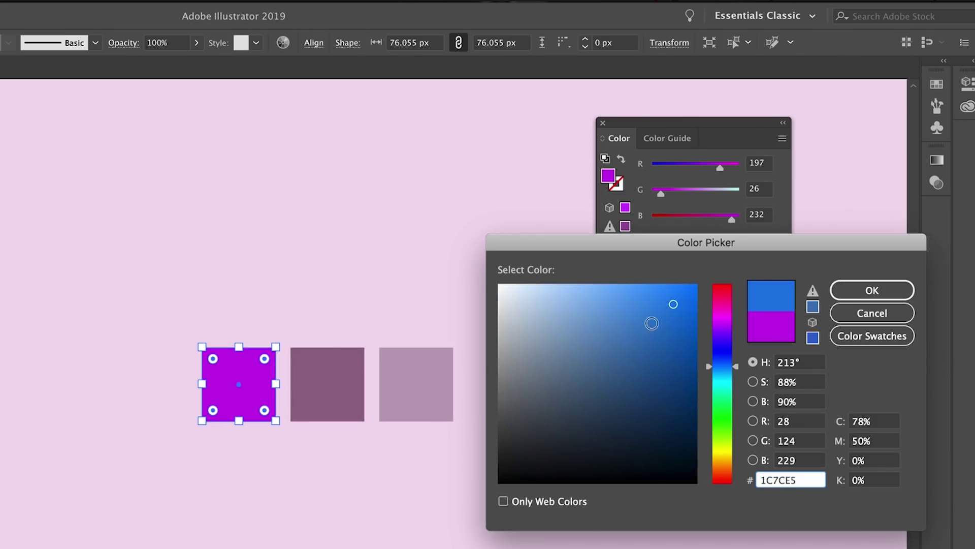
click(614, 284)
click(644, 284)
click(872, 290)
click(446, 260)
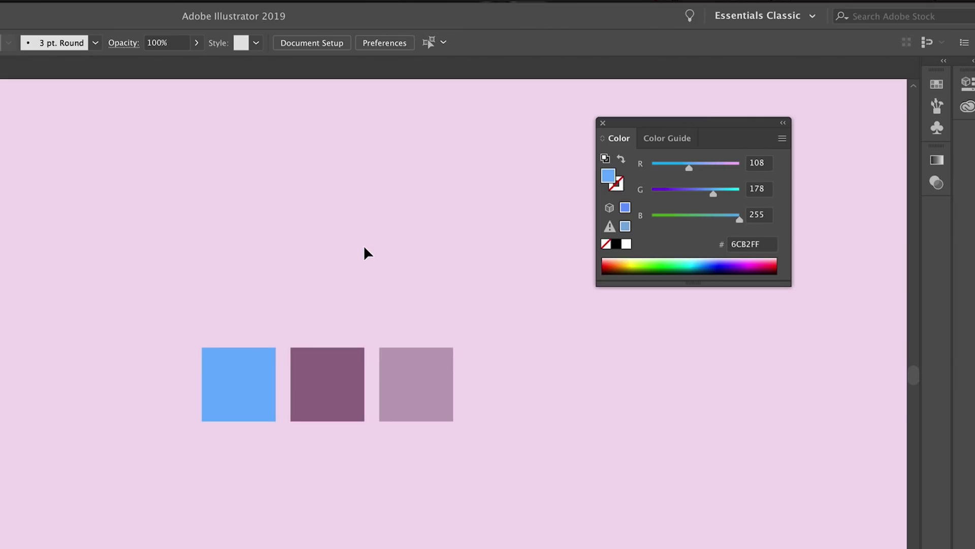
- Duplicate the blue square to its left and make the copy its orange complement, FFB96C
click(266, 384)
alt+drag(252, 393, 166, 393)
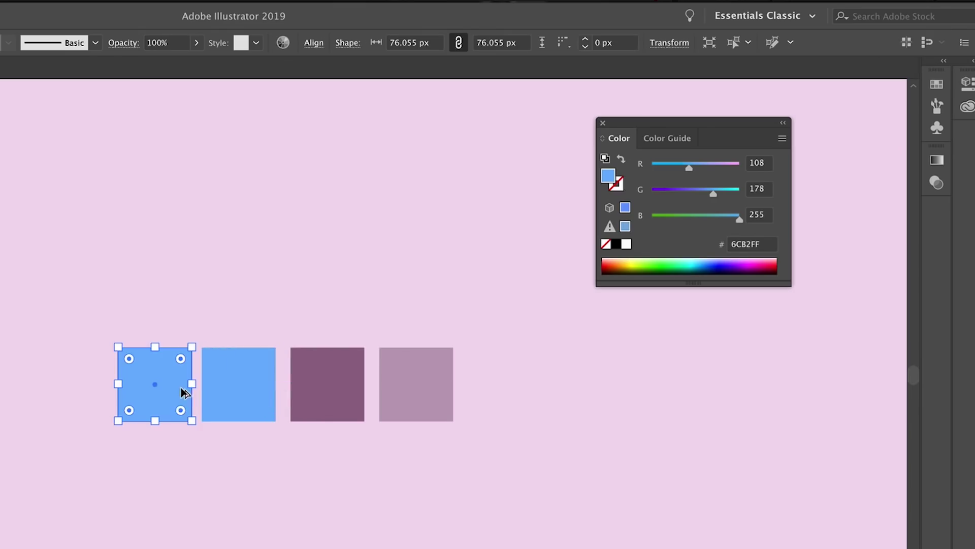
click(785, 139)
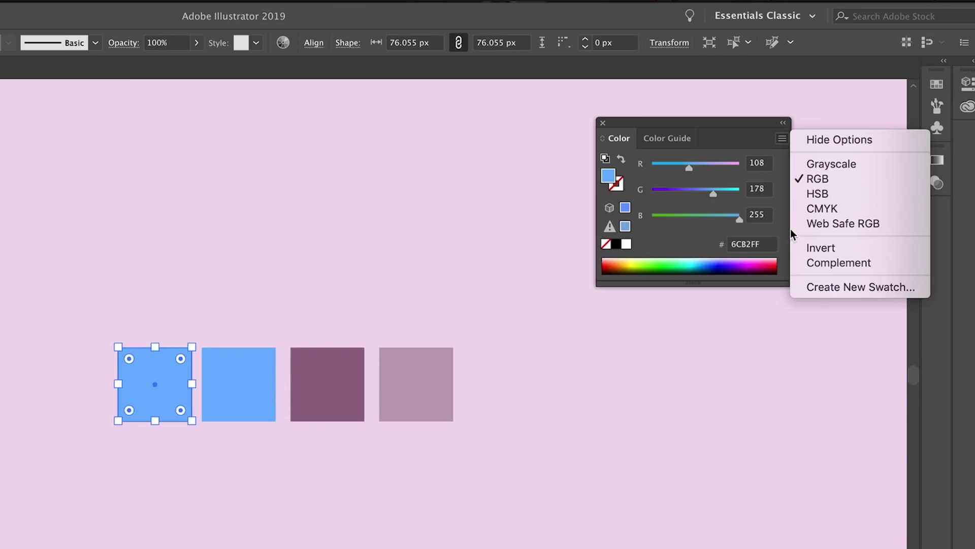
click(858, 269)
click(382, 214)
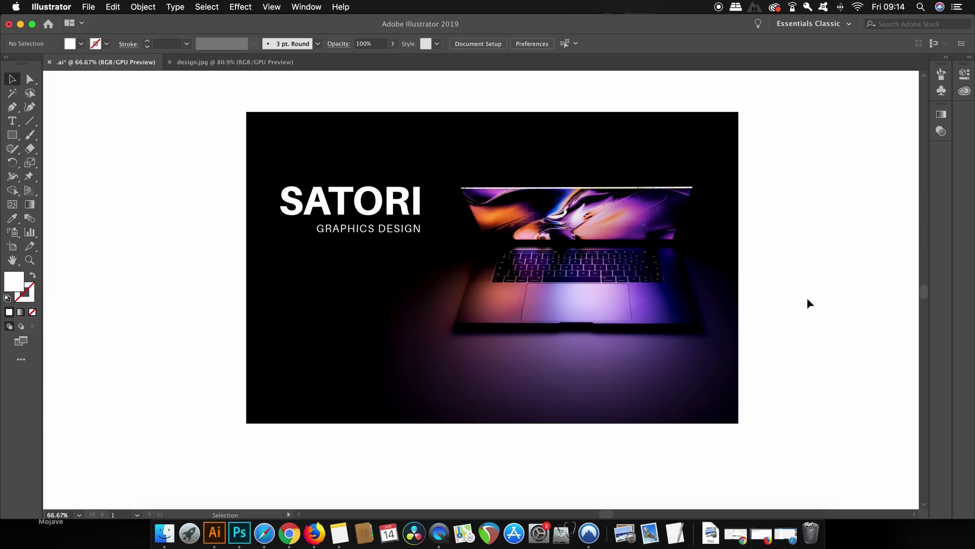
scroll(671, 305, left, 5)
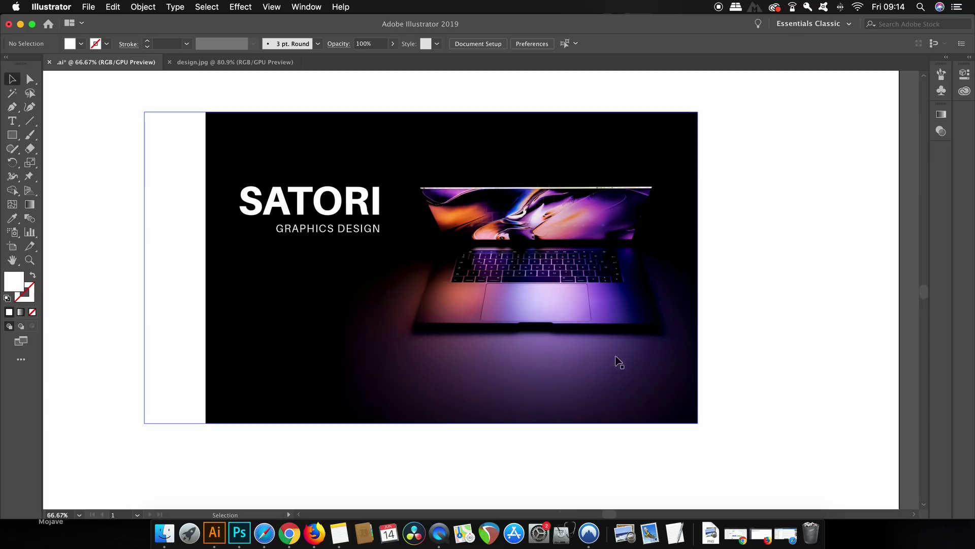
drag(670, 305, 670, 305)
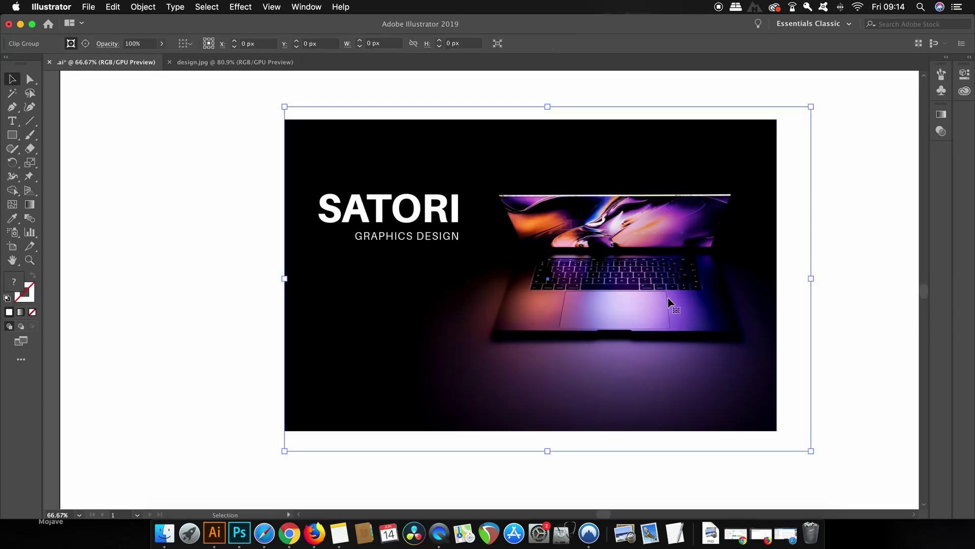
shift+click(671, 305)
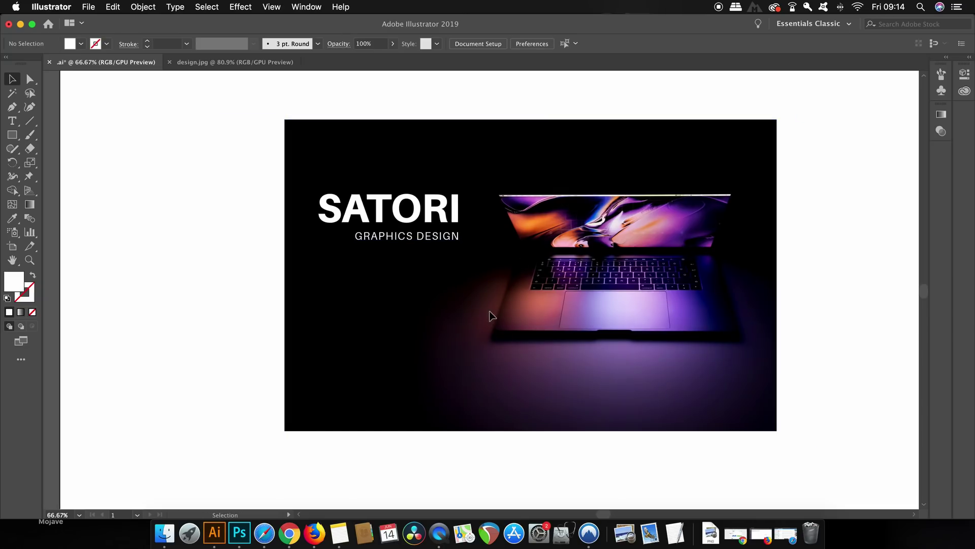
click(452, 209)
key(i)
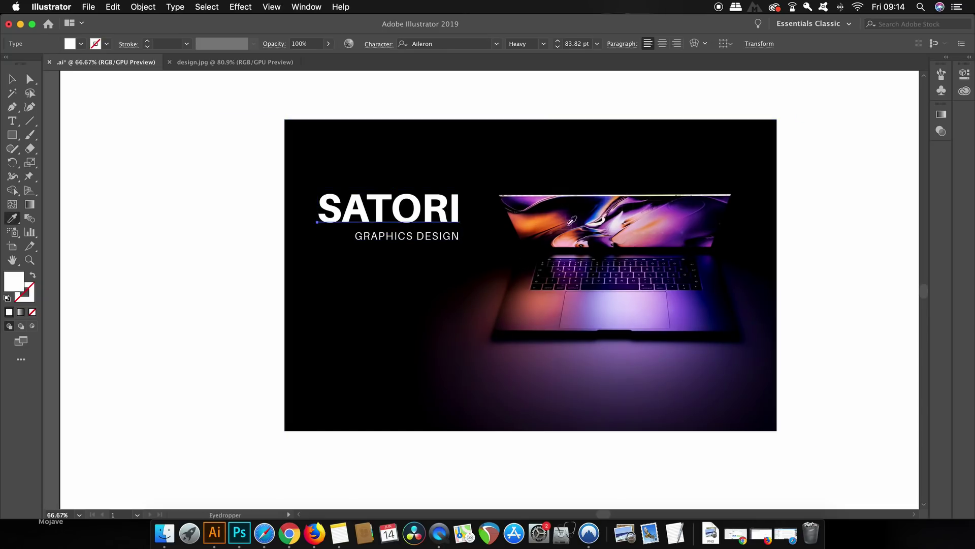
click(674, 211)
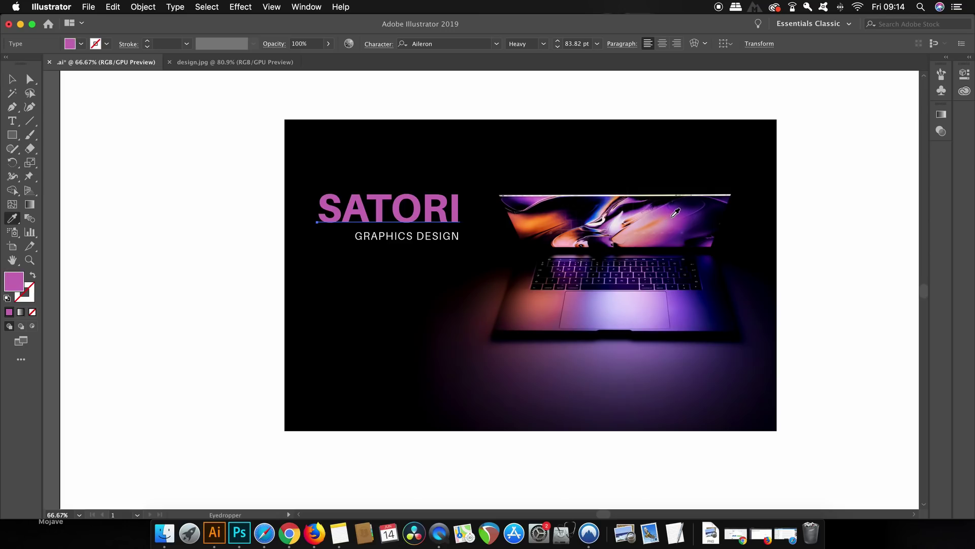
click(671, 221)
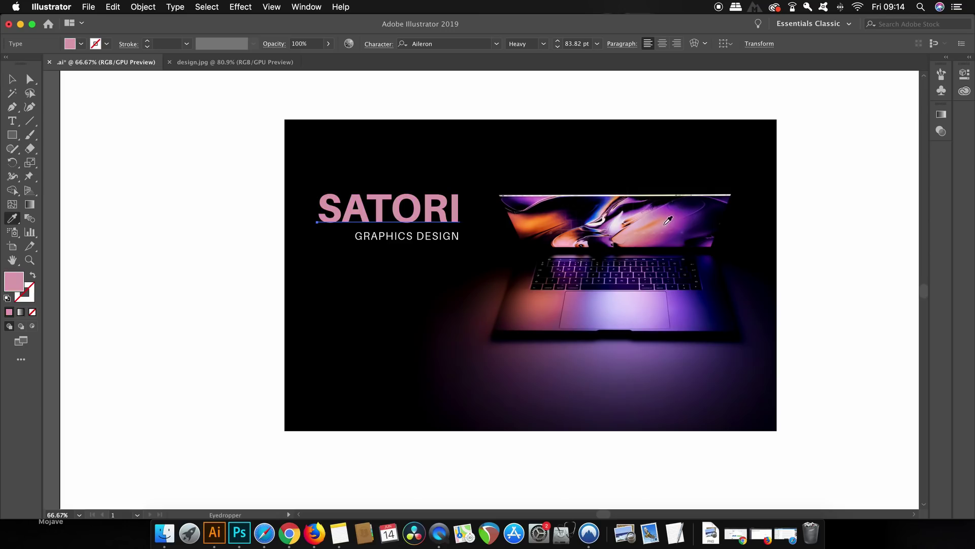
click(582, 231)
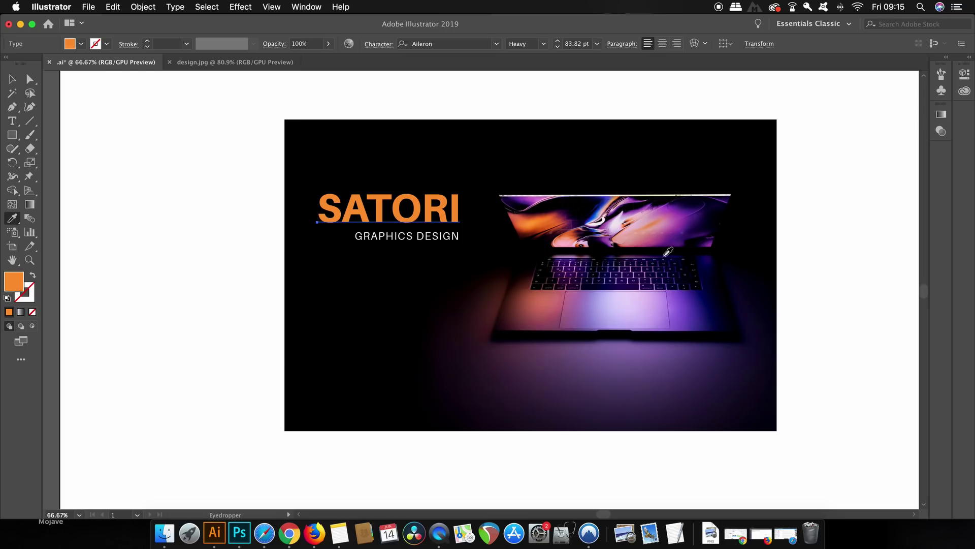
click(629, 248)
click(518, 247)
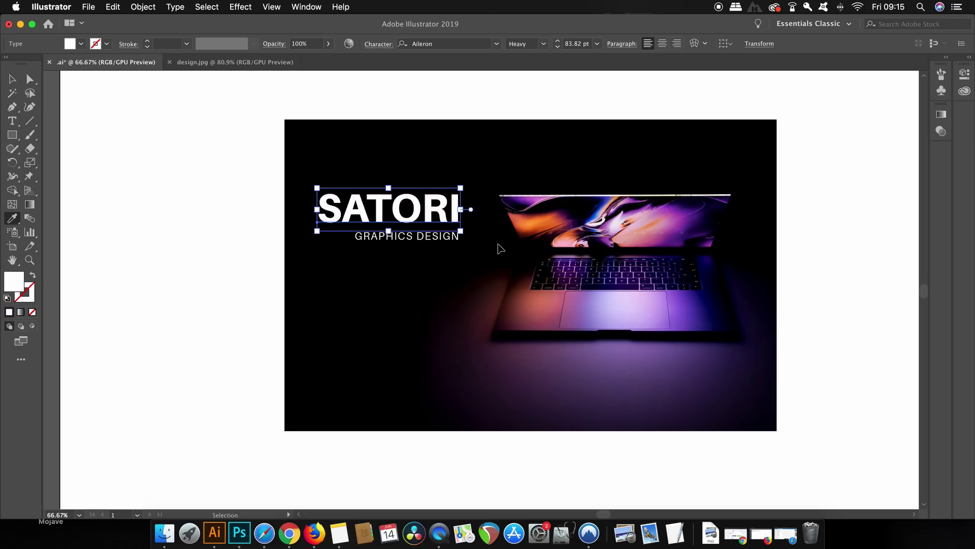
key(super+shift+a)
- Select GRAPHICS DESIGN and try orange and pinkish-purple photo samples on it
key(v)
click(366, 215)
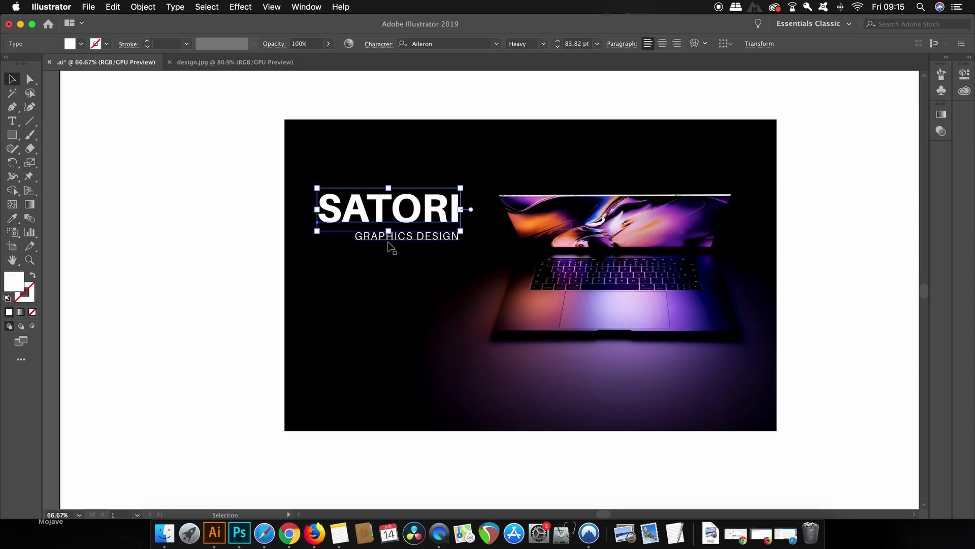
click(421, 237)
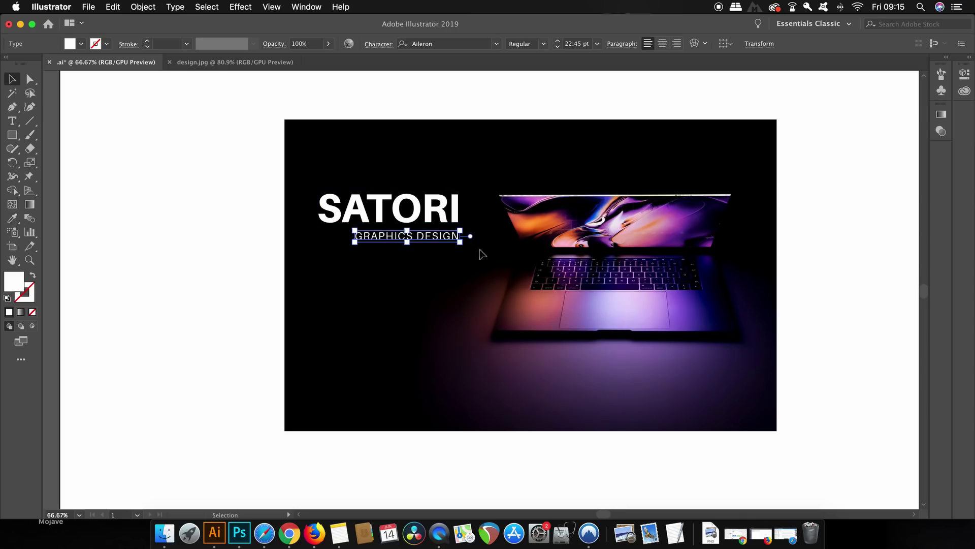
key(i)
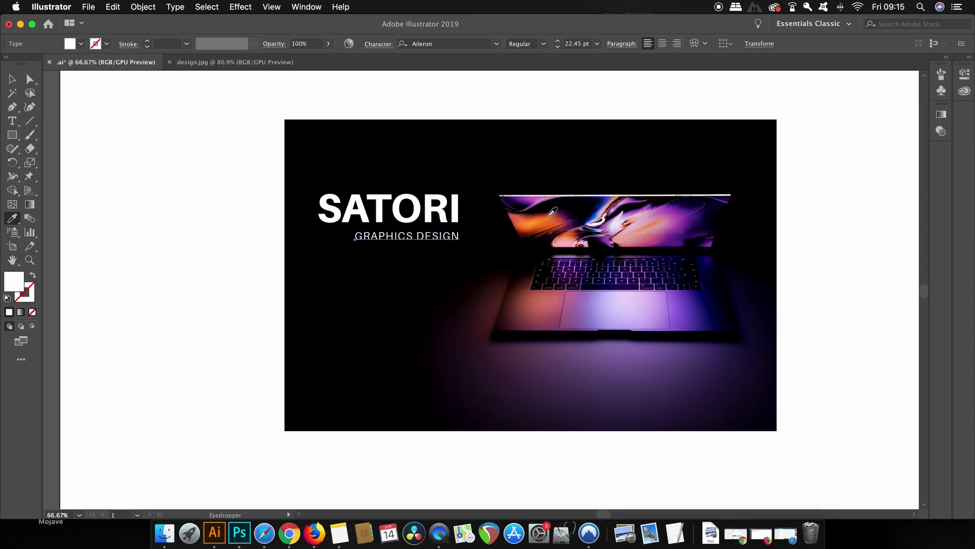
click(553, 212)
click(673, 220)
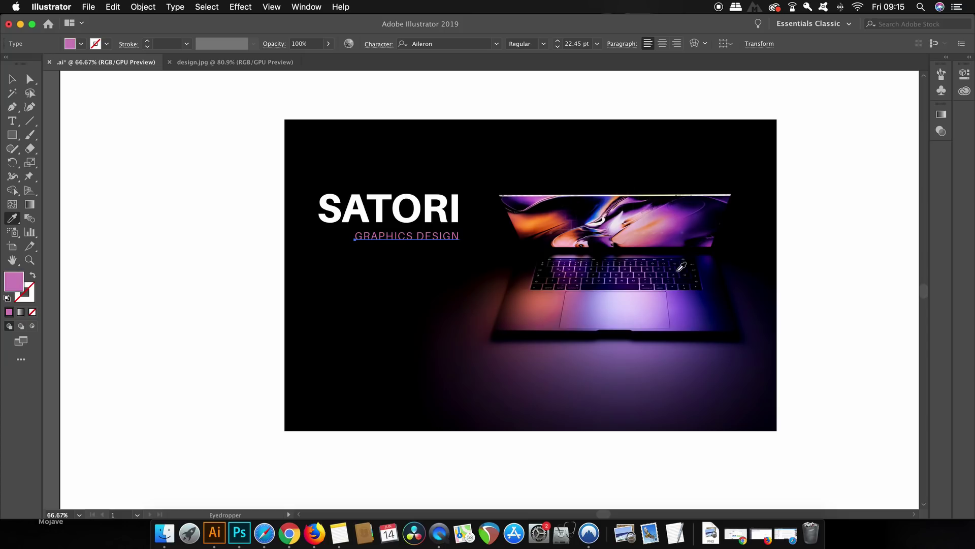
click(682, 300)
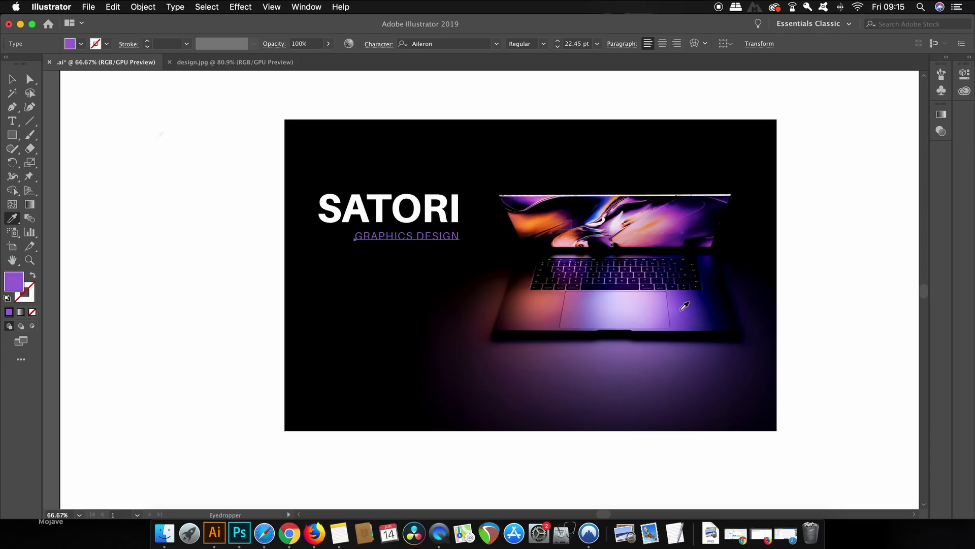
click(502, 254)
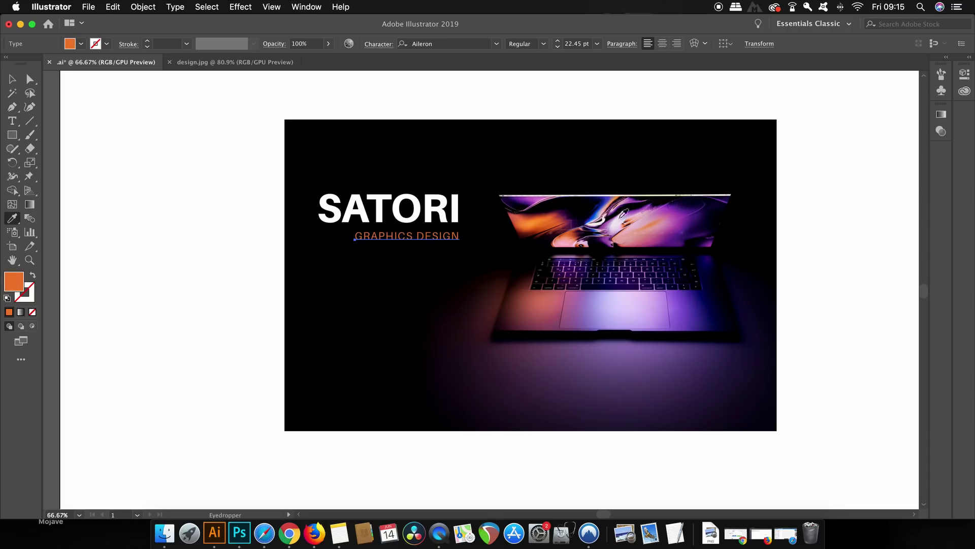
- Try tan and blue samples, then settle on the laptop screen's purple for the subtitle
click(619, 193)
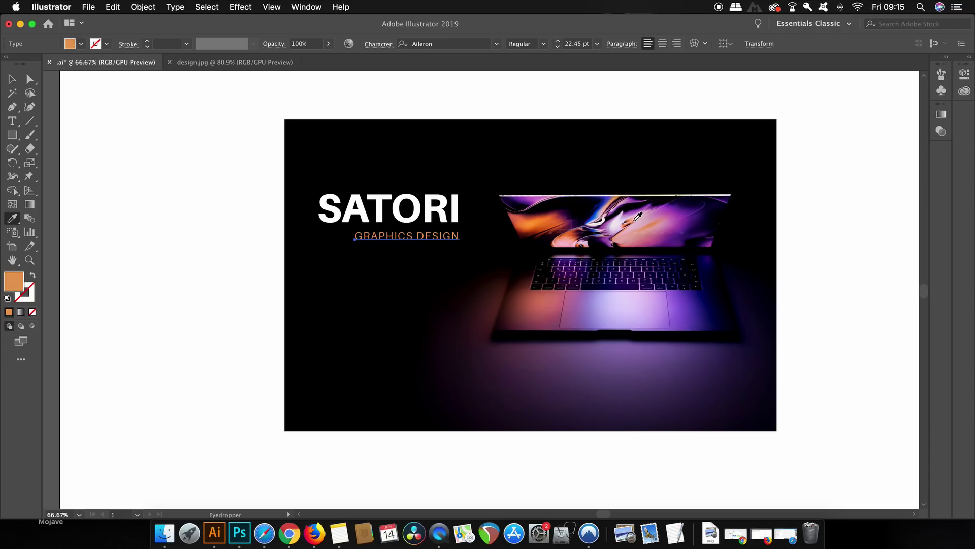
click(613, 196)
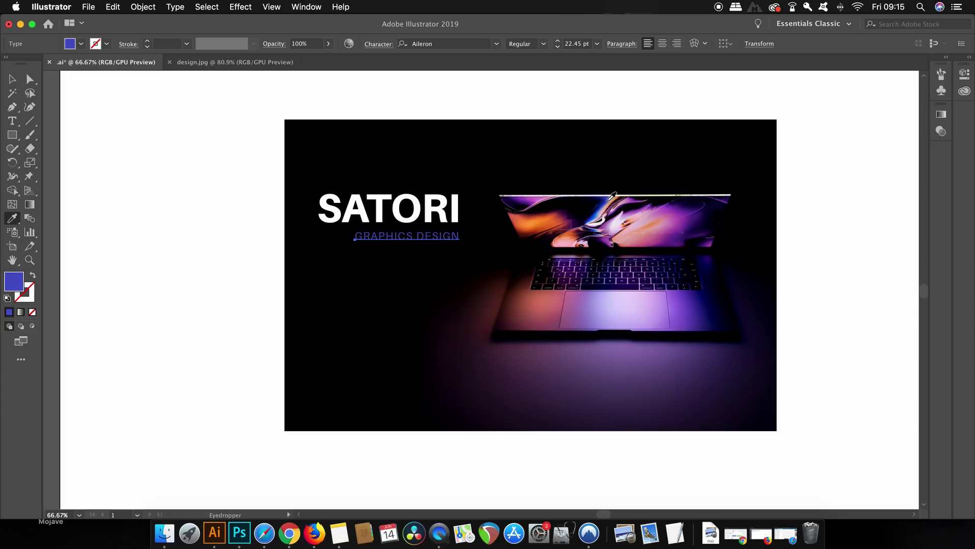
click(690, 206)
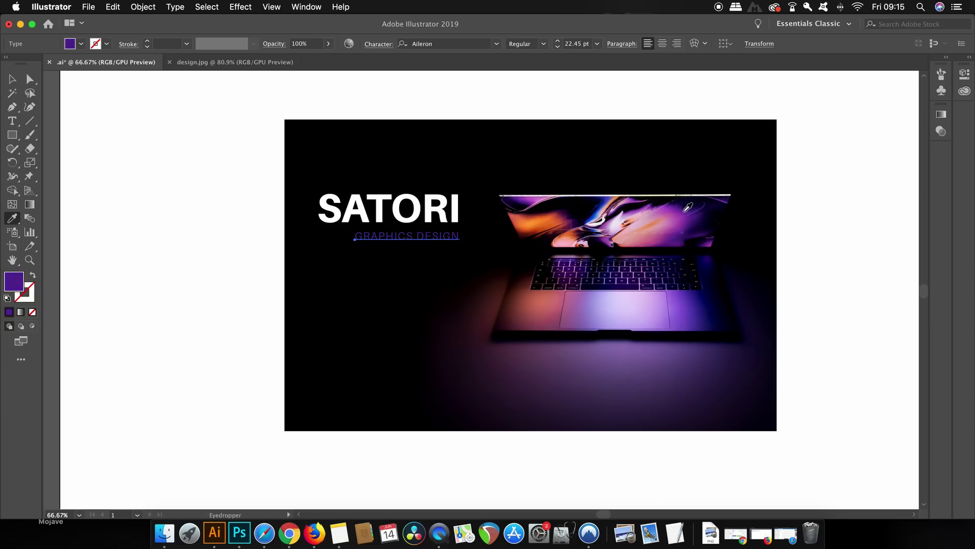
click(680, 209)
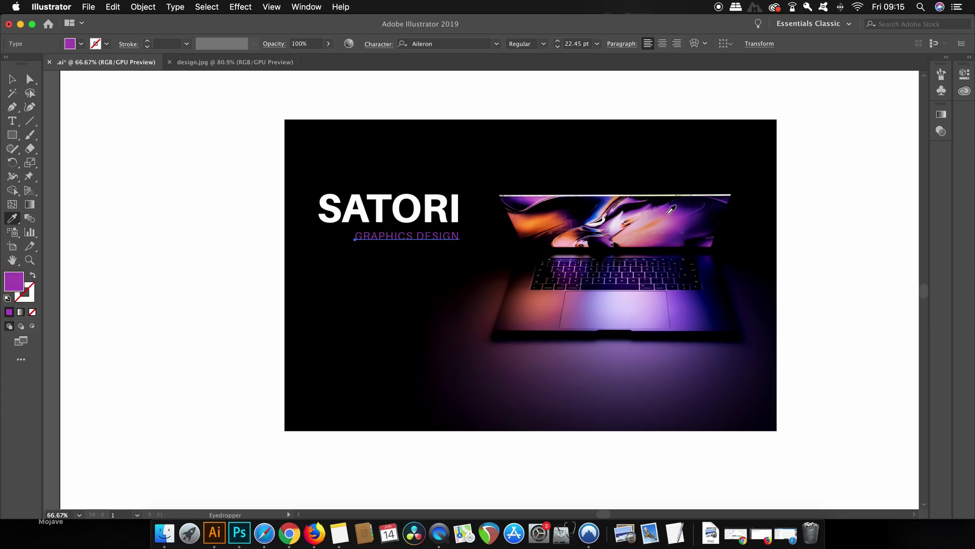
click(671, 207)
key(v)
click(117, 125)
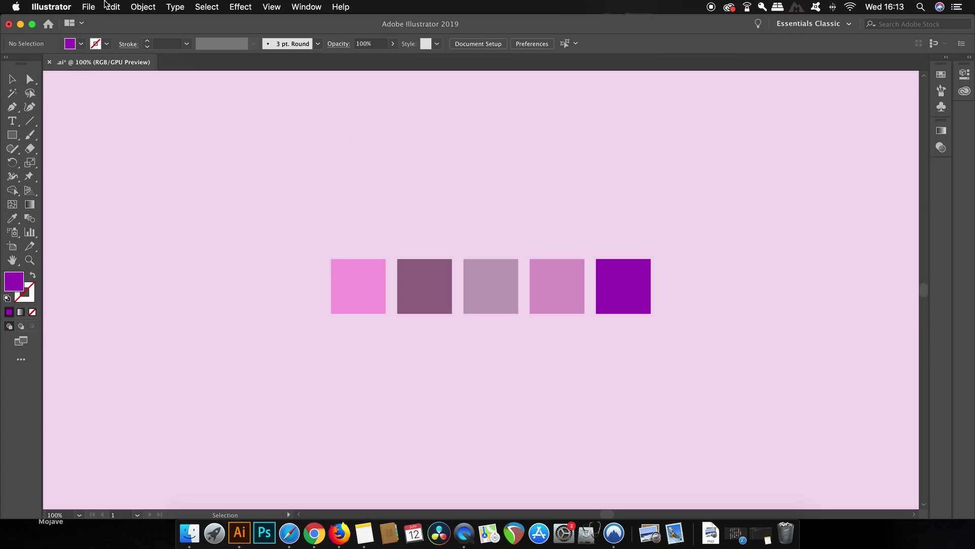
- Select the five squares, try Convert to Grayscale, then undo it
click(112, 7)
key(Escape)
drag(331, 157, 719, 412)
click(112, 7)
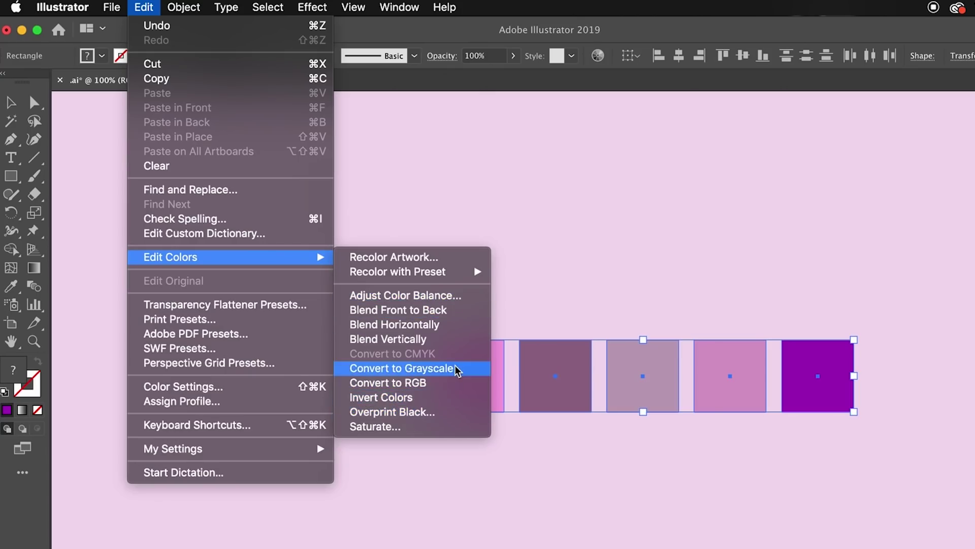
click(457, 371)
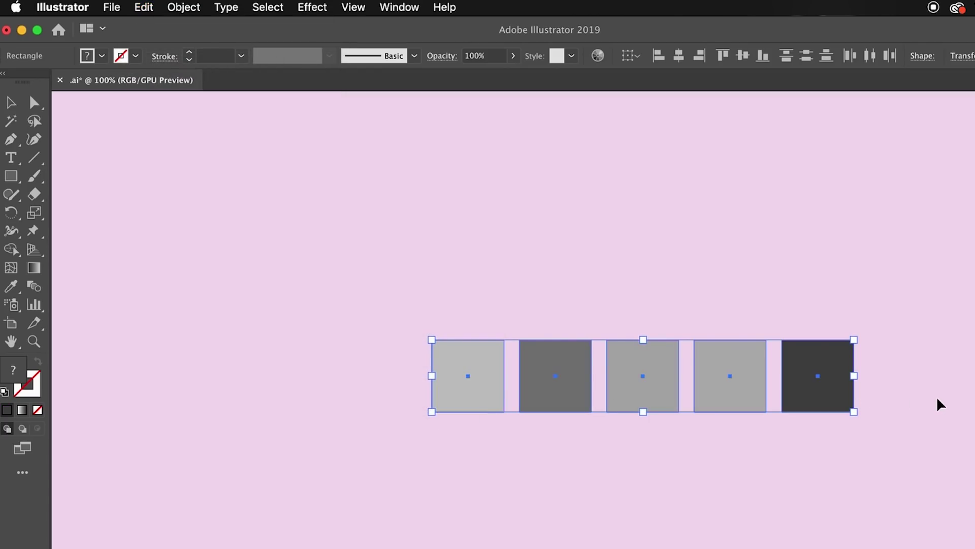
key(super+z)
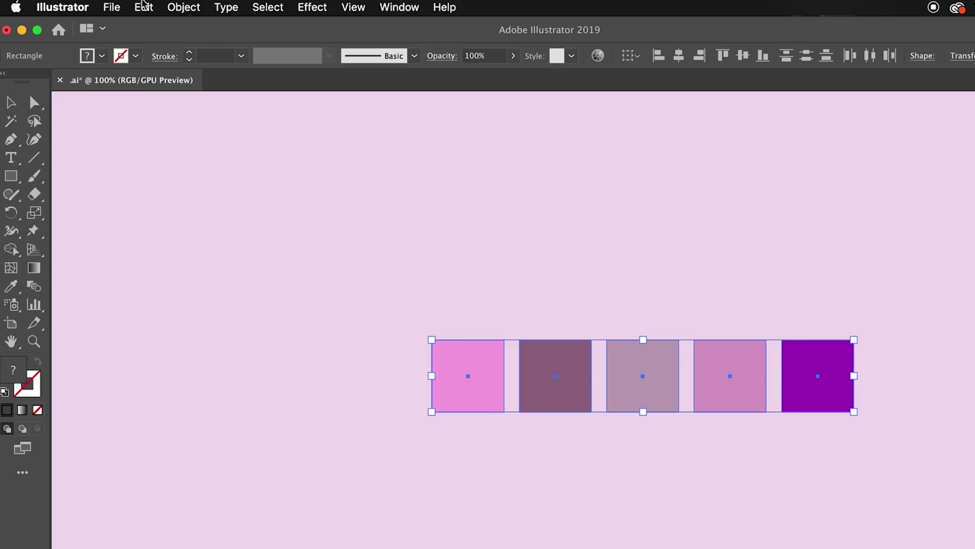
- Apply Blend Horizontally across the five squares
click(143, 7)
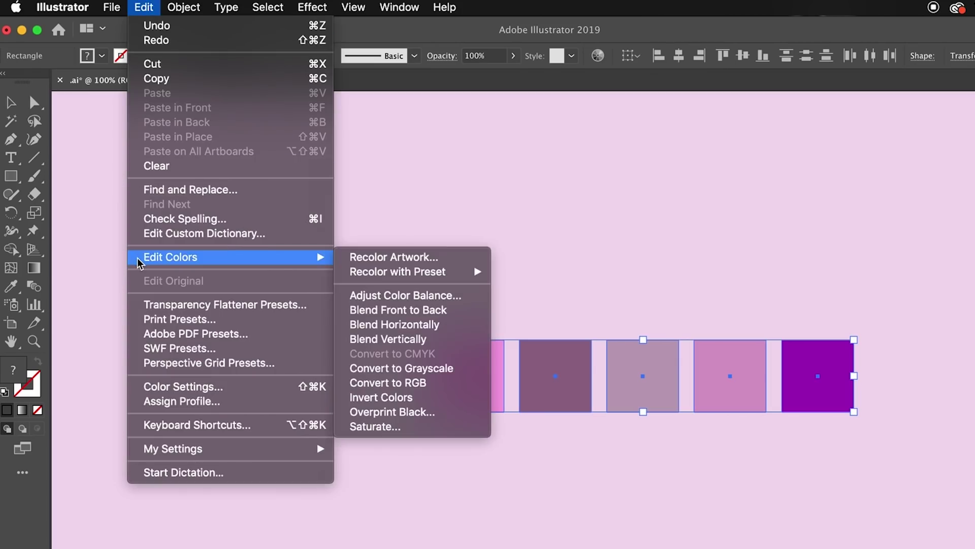
mouse_move(170, 257)
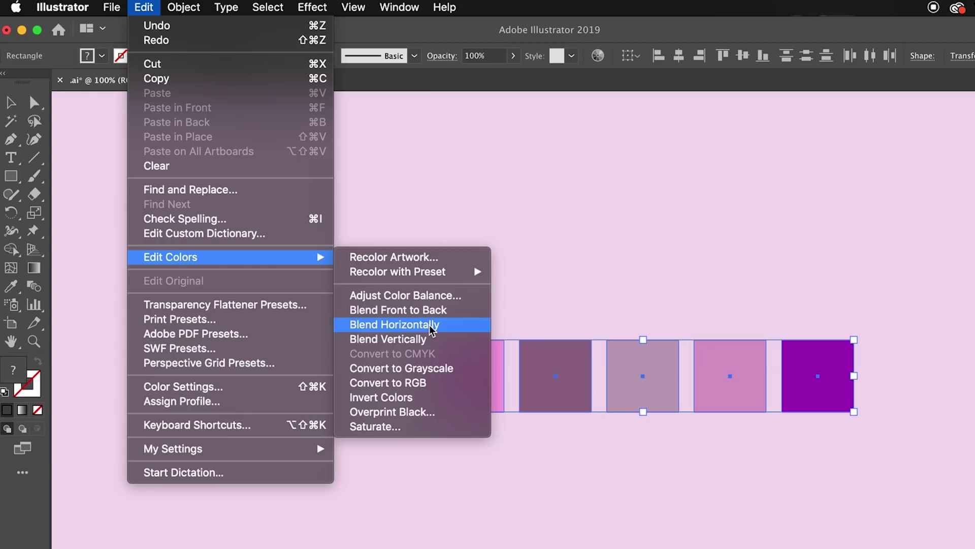
click(432, 325)
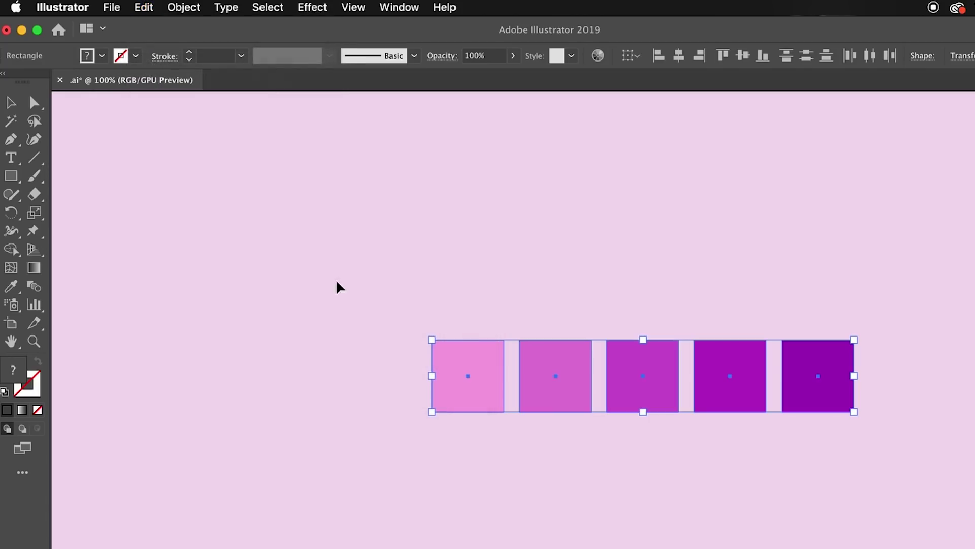
click(297, 287)
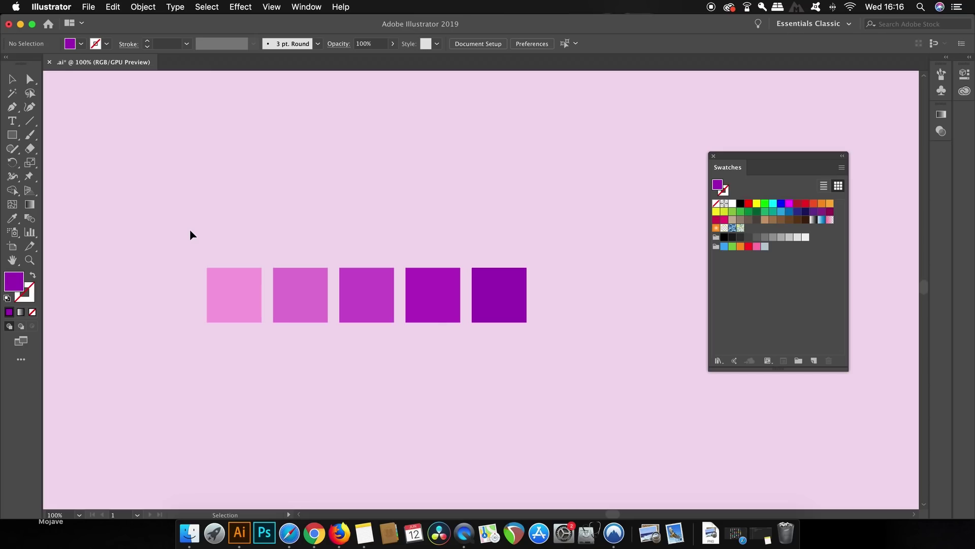
- Save the rightmost square's deep purple, R163 G0 B186, as a new global swatch
click(493, 296)
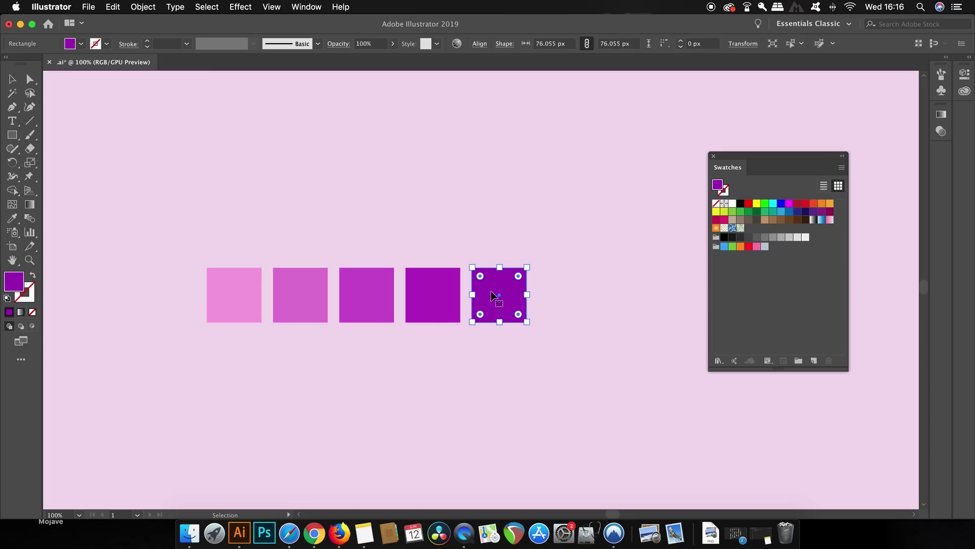
click(842, 167)
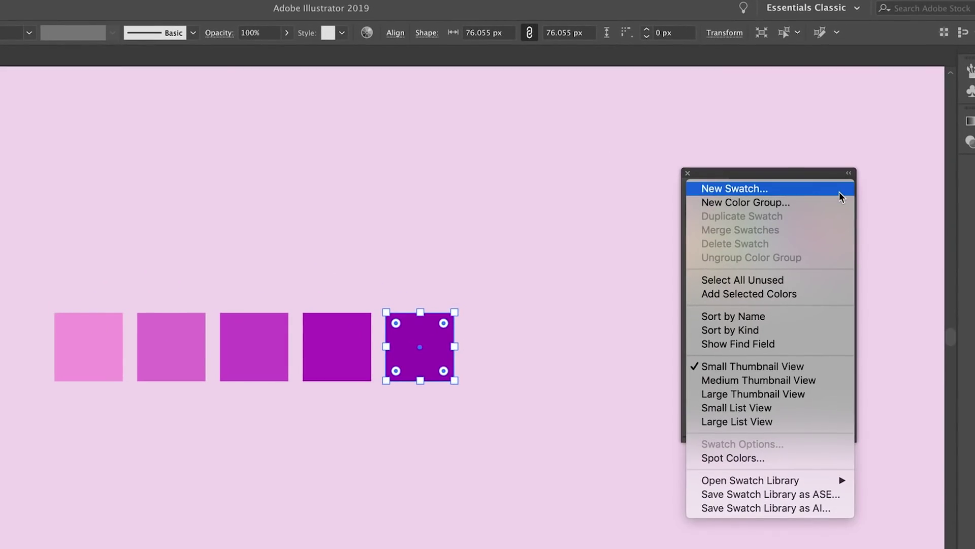
click(839, 191)
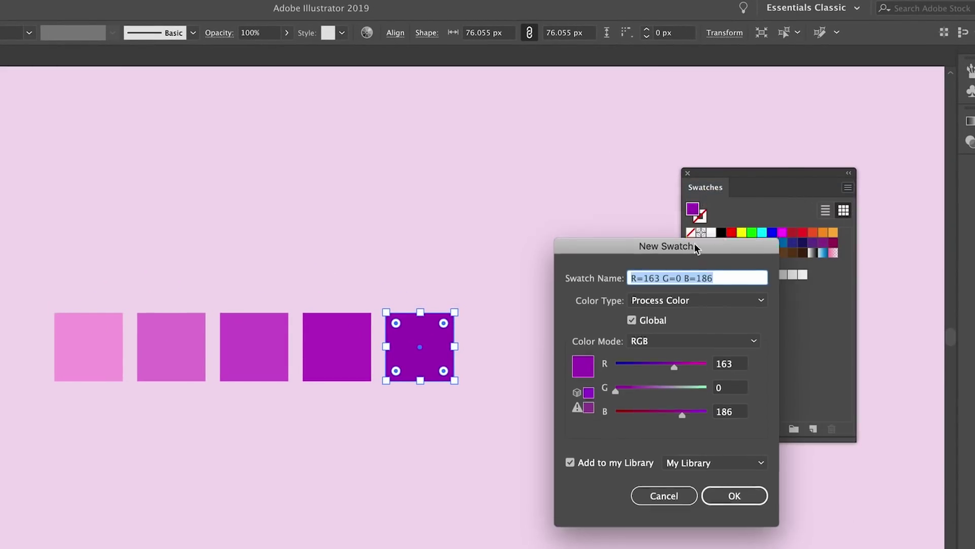
drag(660, 255, 783, 194)
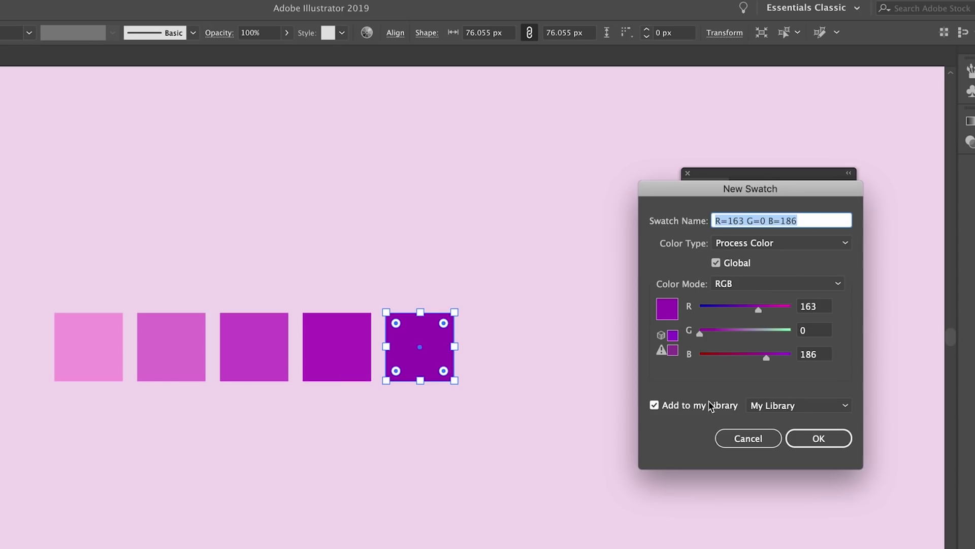
click(818, 438)
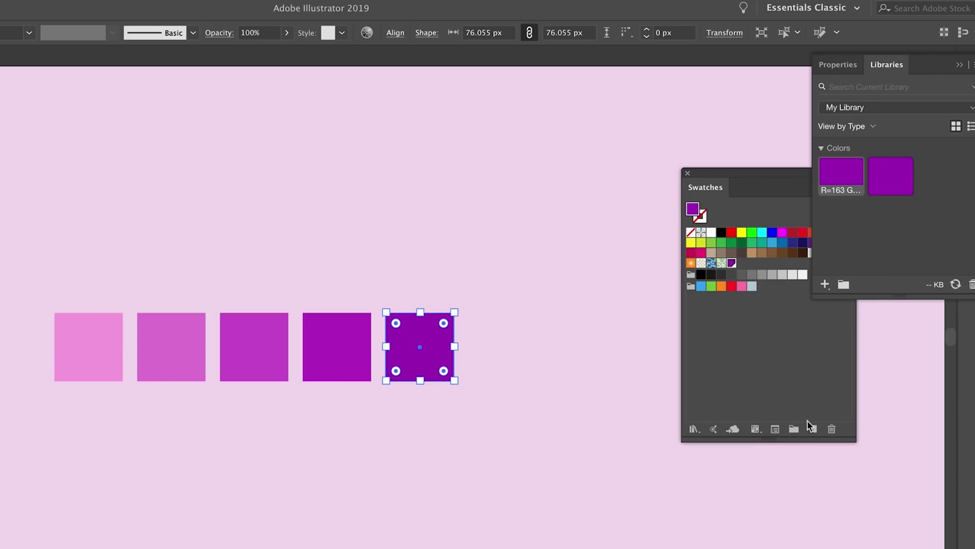
click(959, 65)
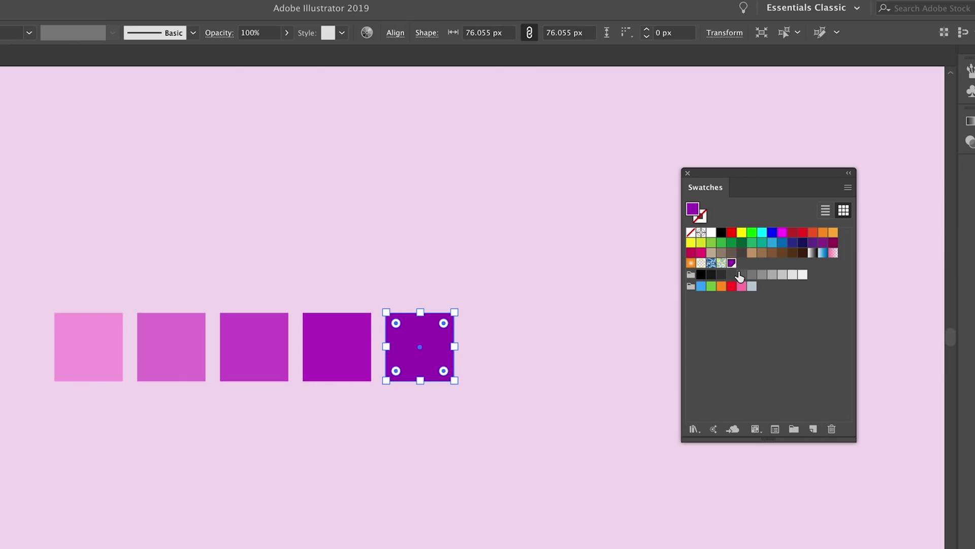
- Test a brown fill on the square, then reapply the saved purple swatch
click(762, 253)
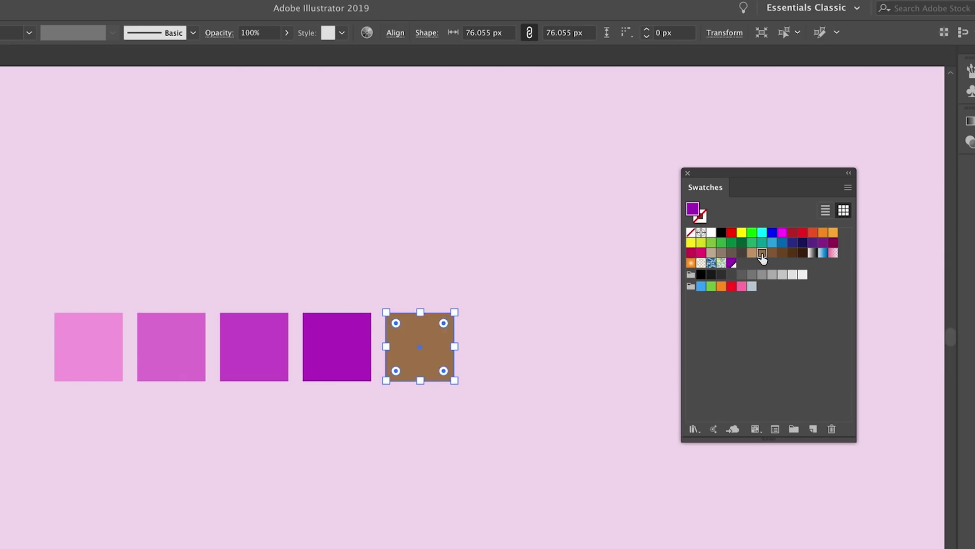
click(732, 264)
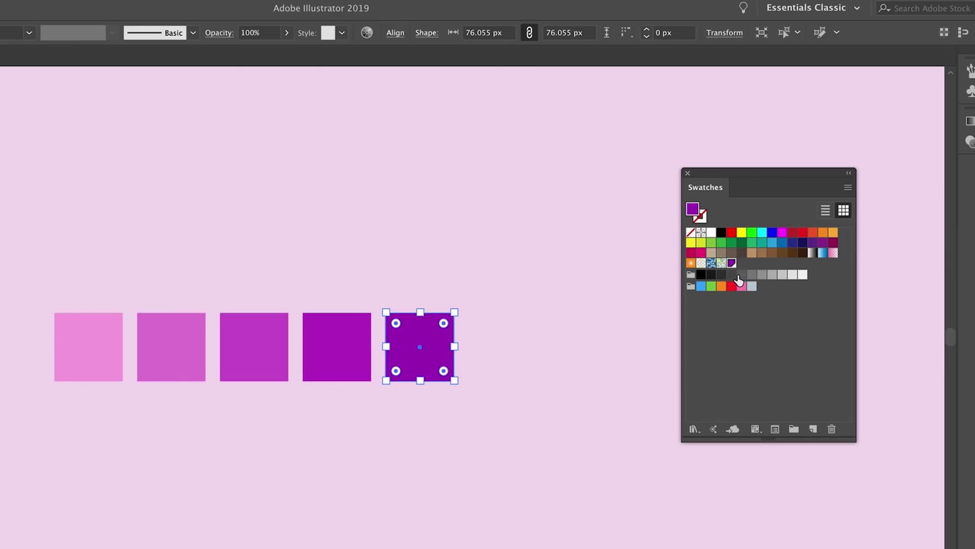
click(270, 250)
- Copy the row of squares upward twice to make three rows
drag(500, 417, 500, 417)
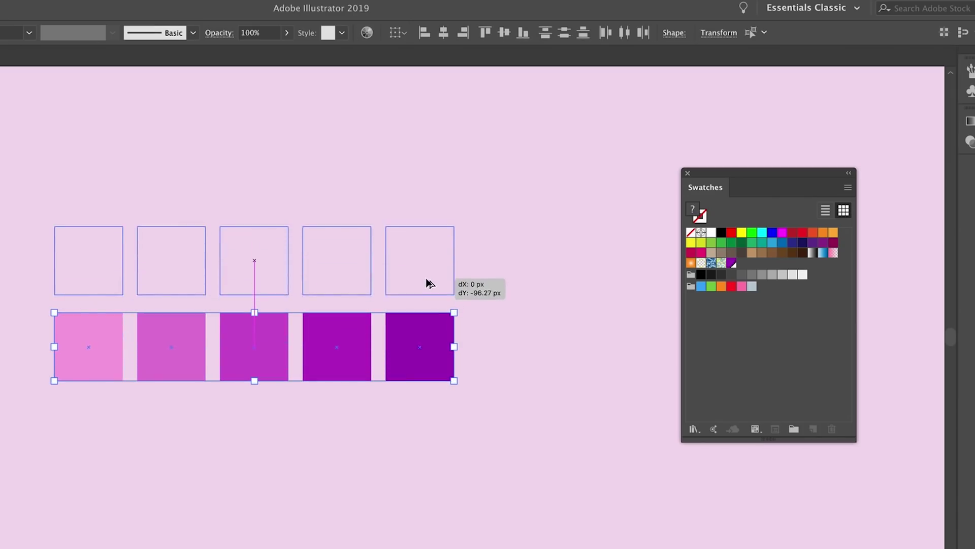
alt+drag(427, 370, 426, 284)
key(ctrl+d)
click(542, 311)
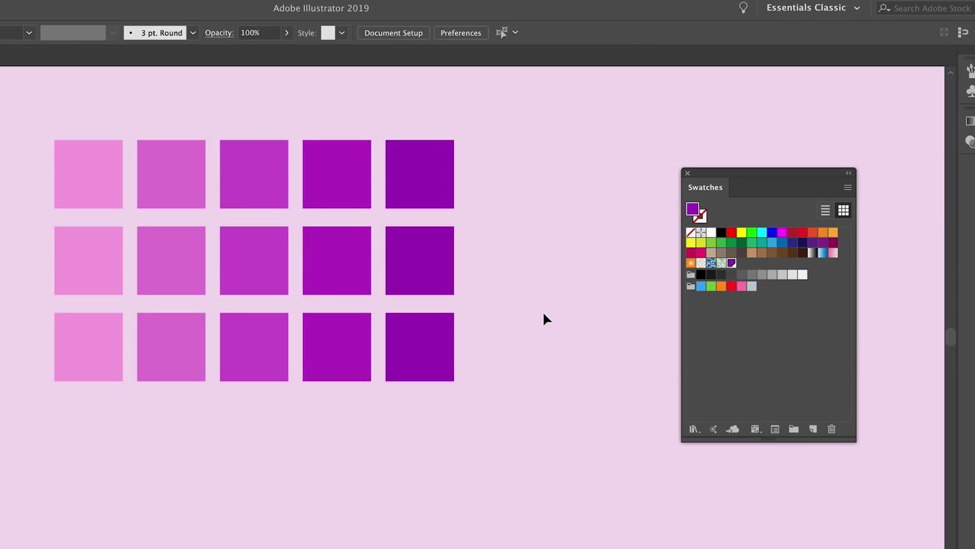
- Test changing the global swatch to blue-violet and teal, then undo back to purple
double_click(733, 263)
drag(669, 335, 642, 336)
click(747, 465)
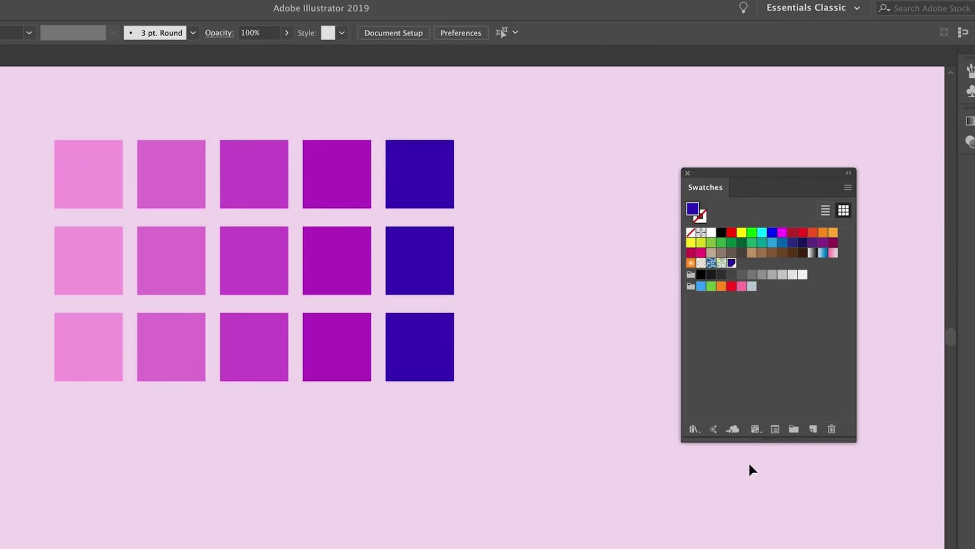
double_click(734, 265)
click(701, 360)
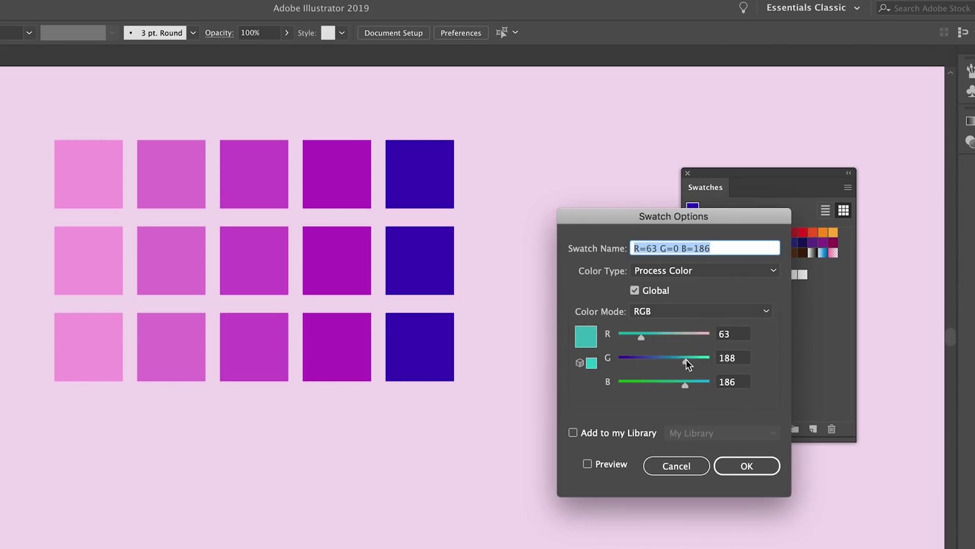
click(747, 466)
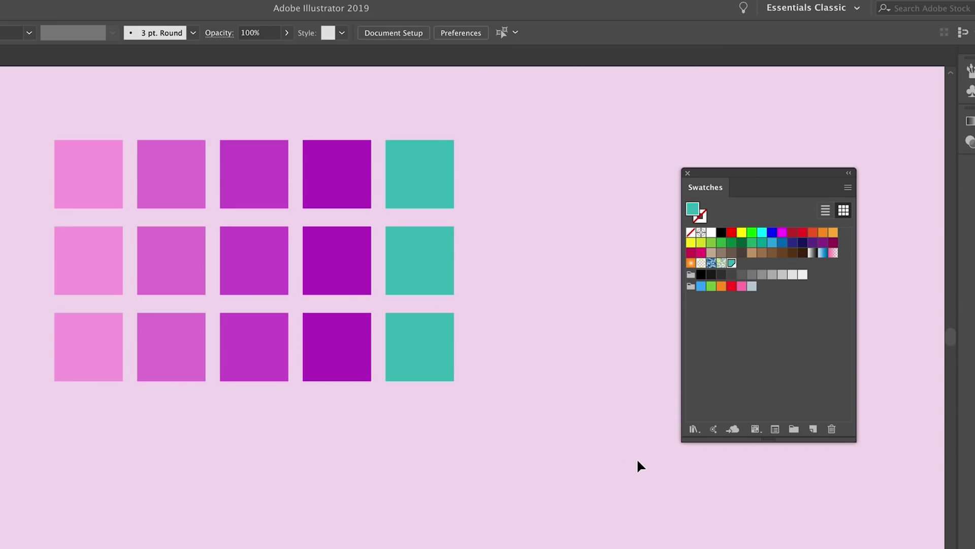
key(ctrl+z)
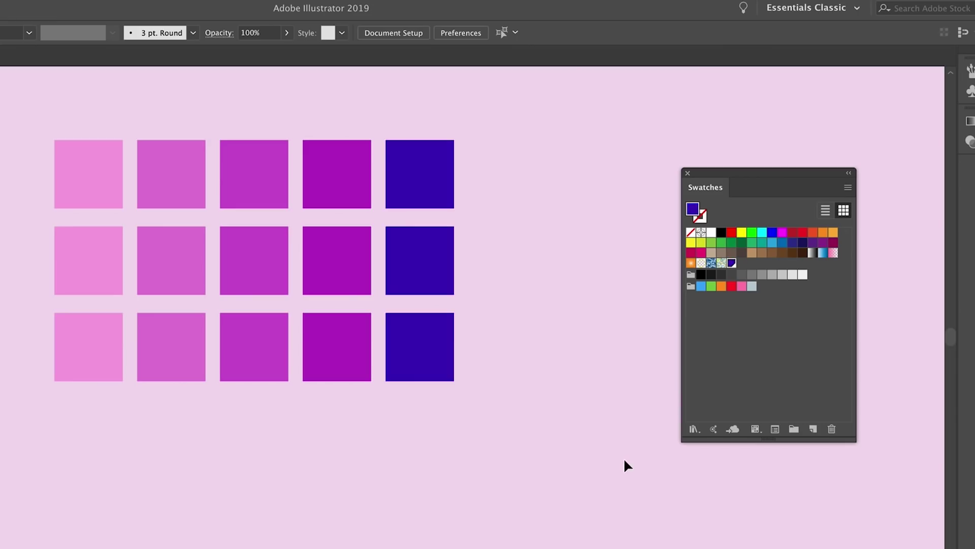
key(ctrl+z)
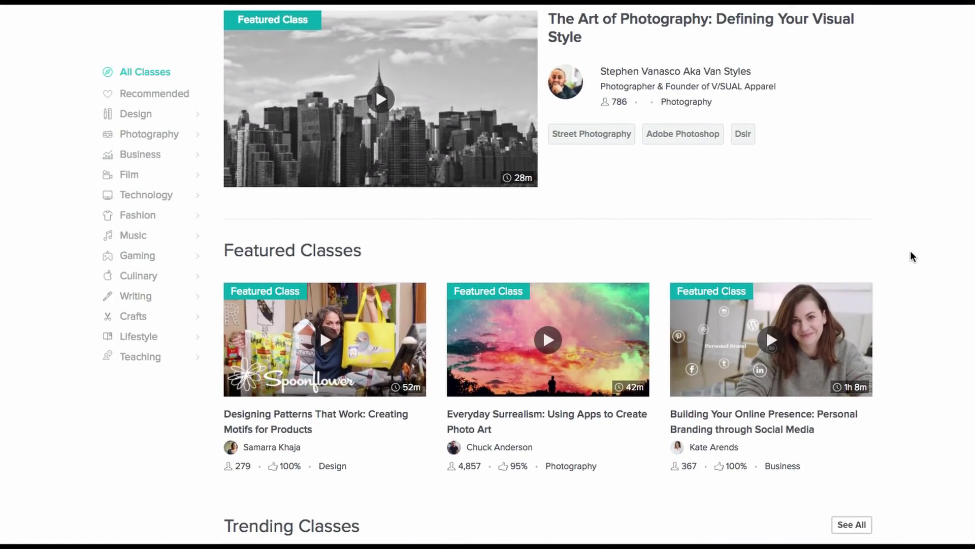
scroll(911, 250, down, 3)
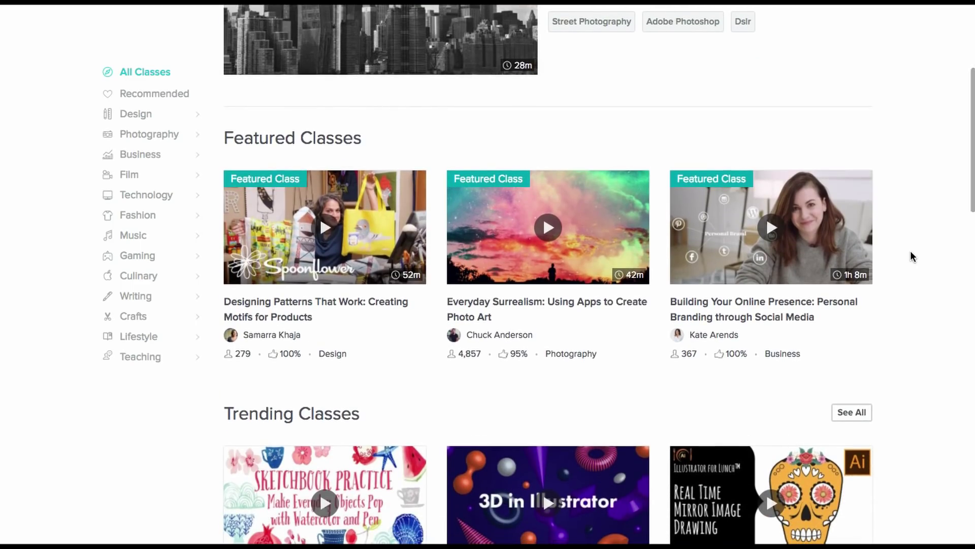
scroll(911, 251, down, 3)
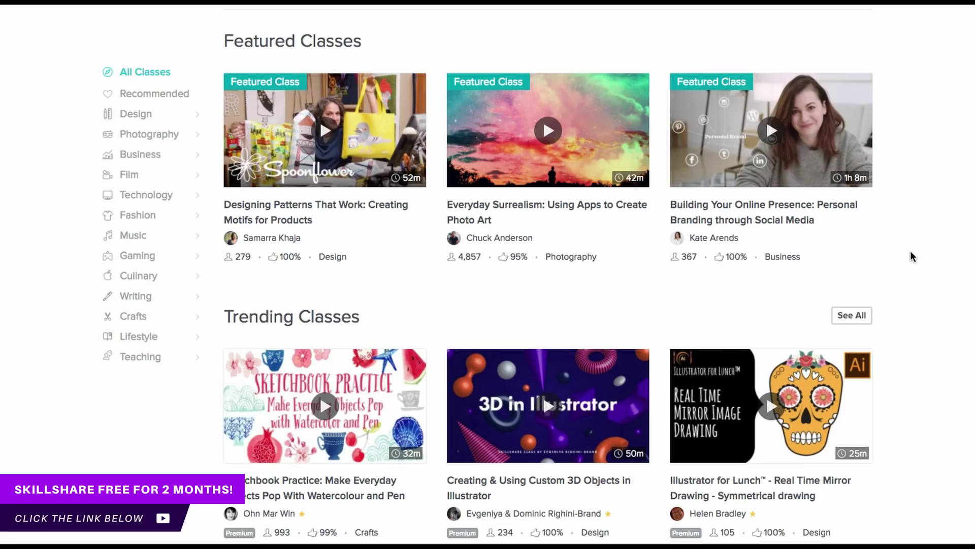
scroll(910, 250, down, 5)
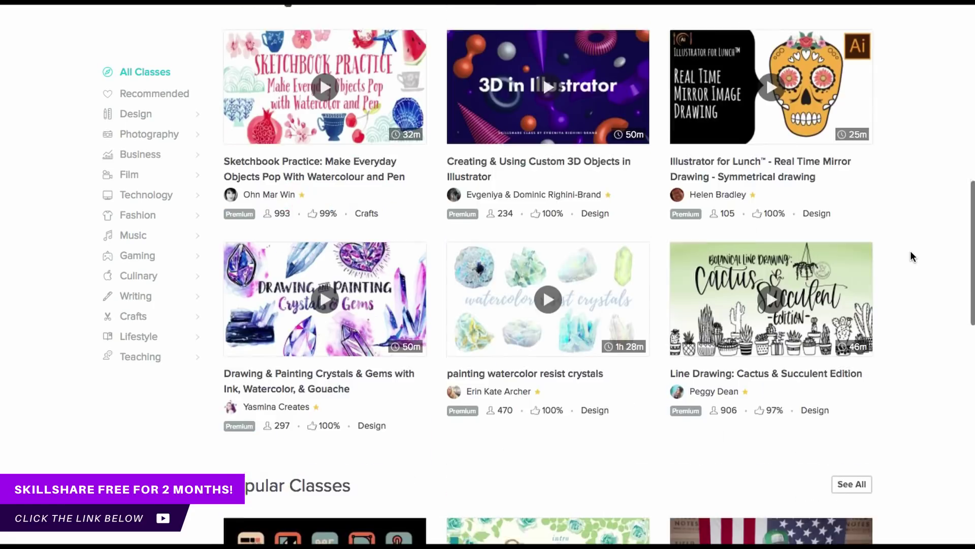
scroll(910, 251, down, 5)
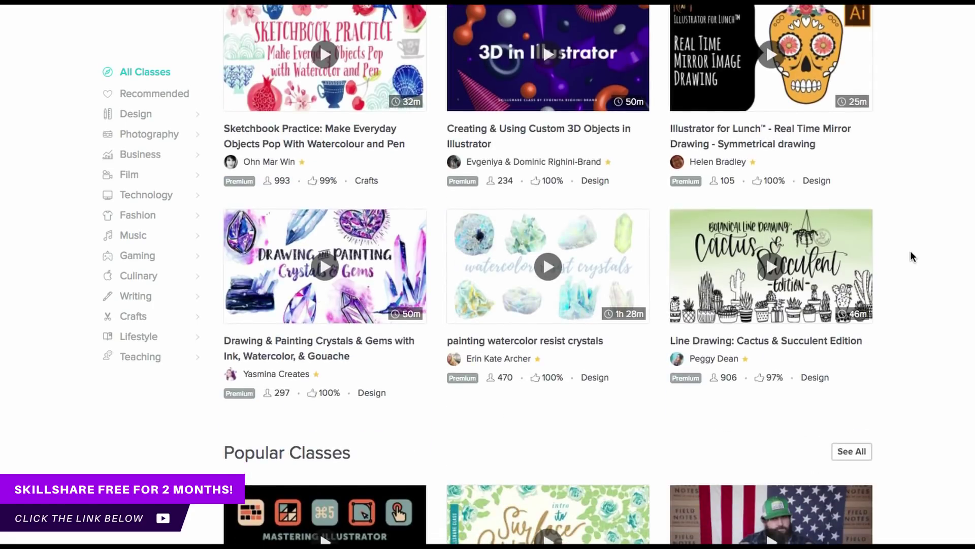
scroll(910, 251, down, 3)
scroll(911, 251, down, 2)
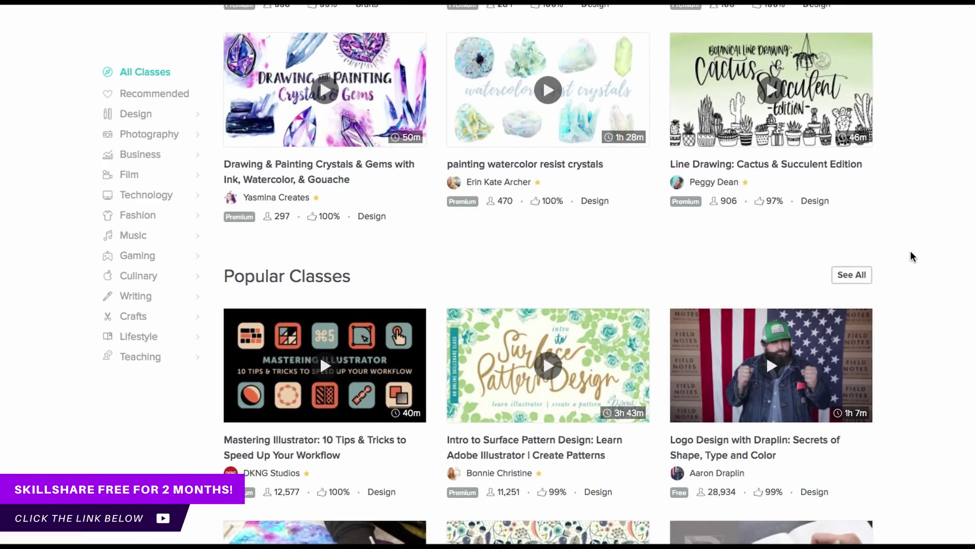
scroll(910, 251, down, 3)
scroll(910, 251, down, 2)
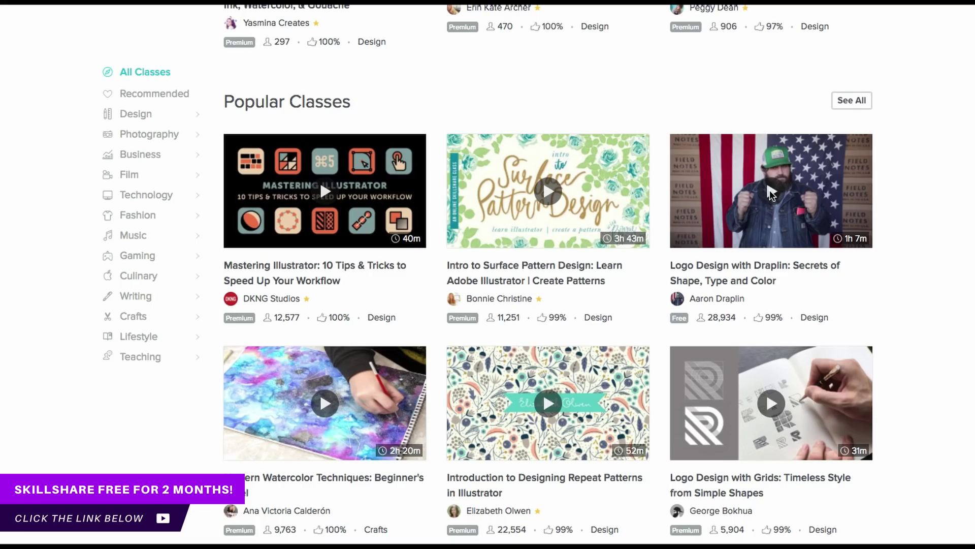
- Open the Logo Design with Draplin class from Popular Classes to start its introduction
click(771, 193)
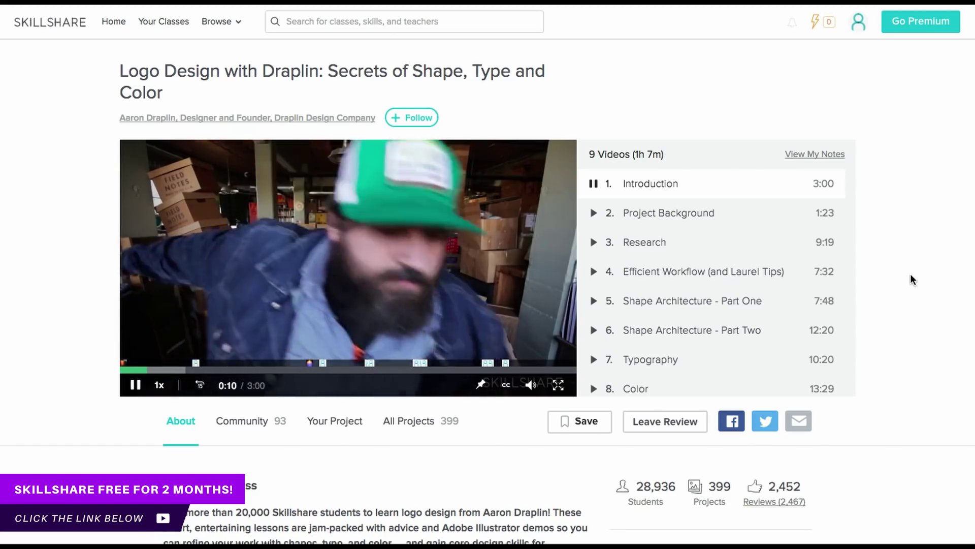
scroll(911, 274, down, 3)
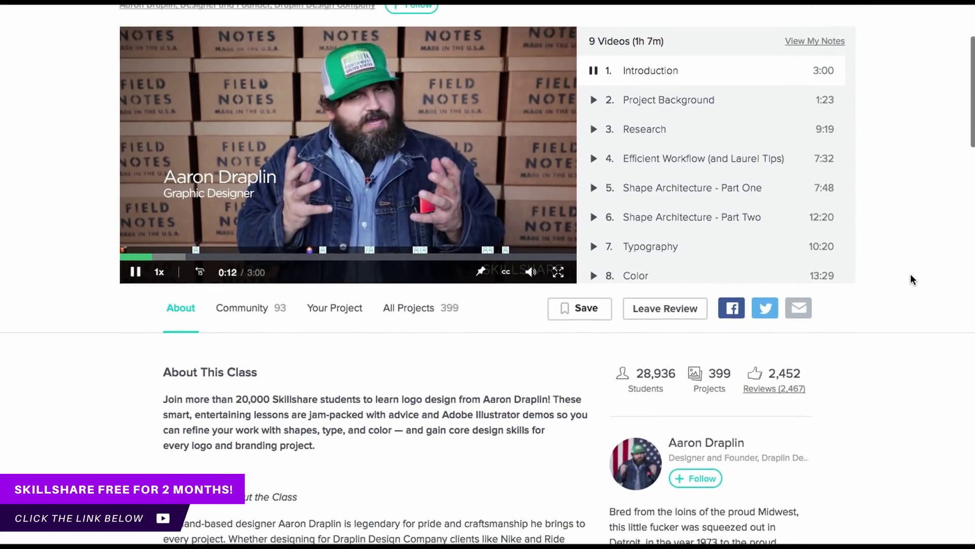